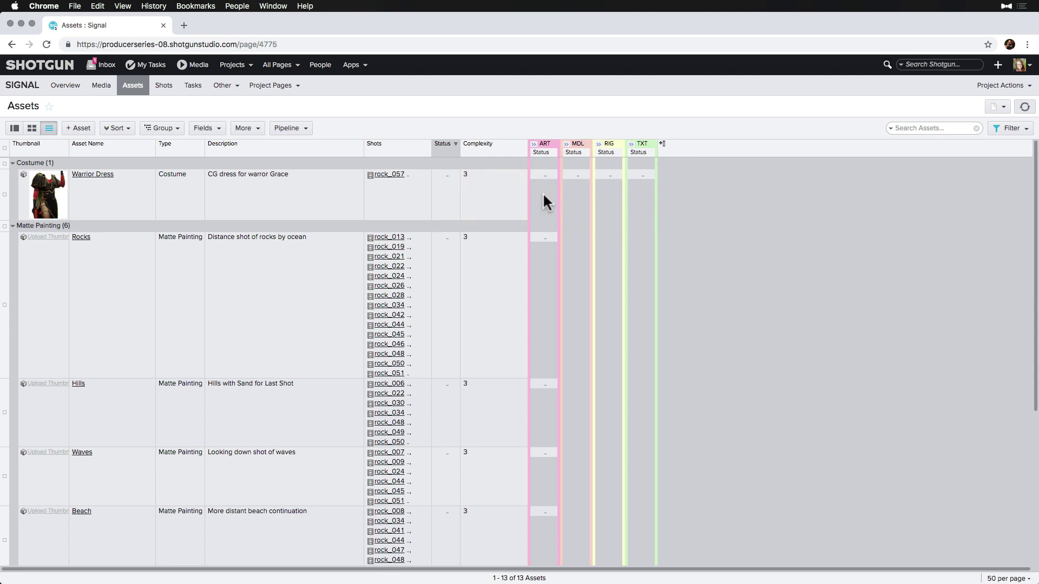
# Step: Add a Link > Asset > Status column to the Signal project's Tasks list
pyautogui.click(194, 86)
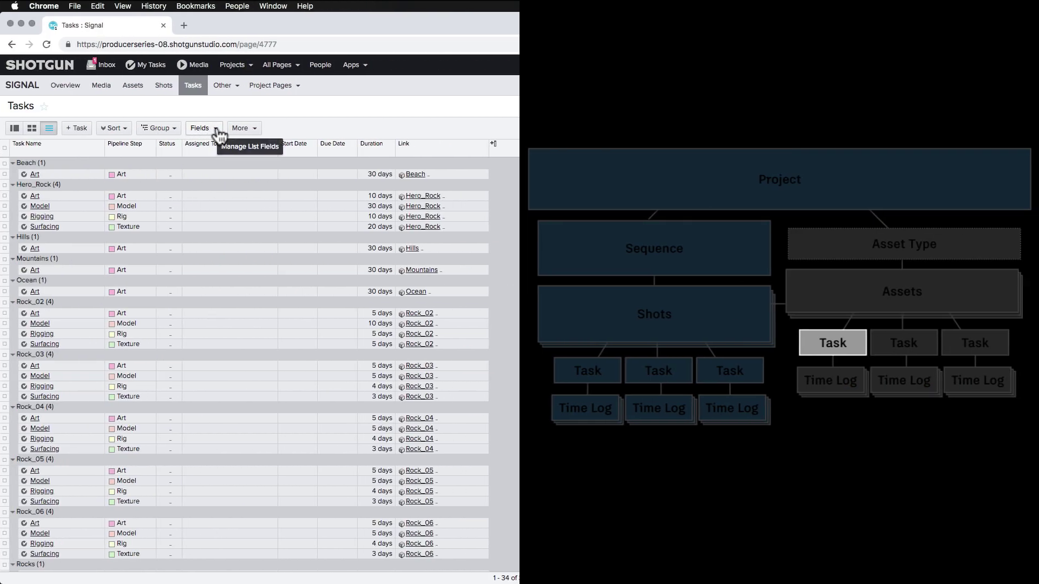
pyautogui.click(216, 129)
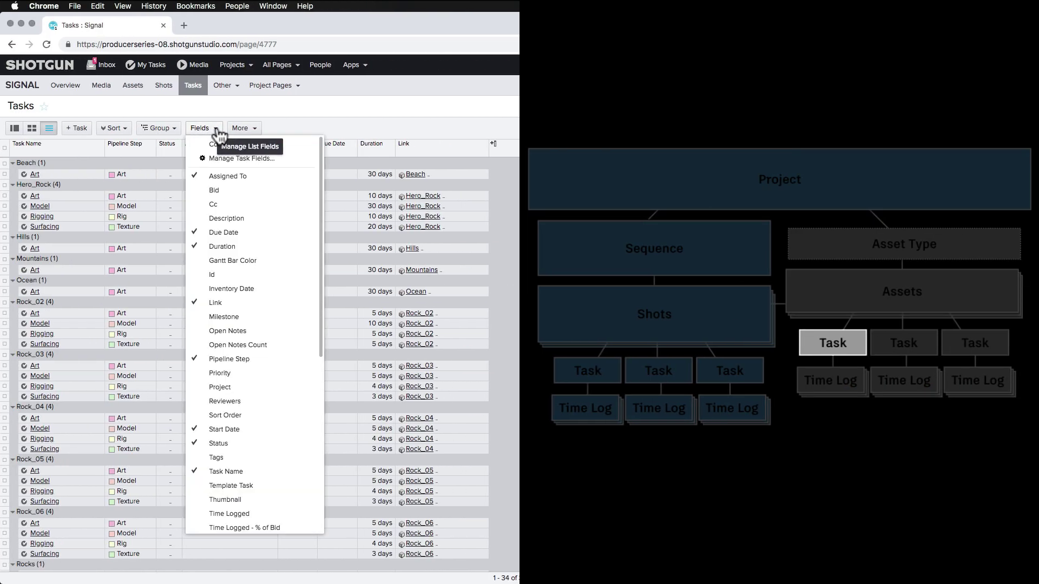
pyautogui.scroll(-10, 240, 378)
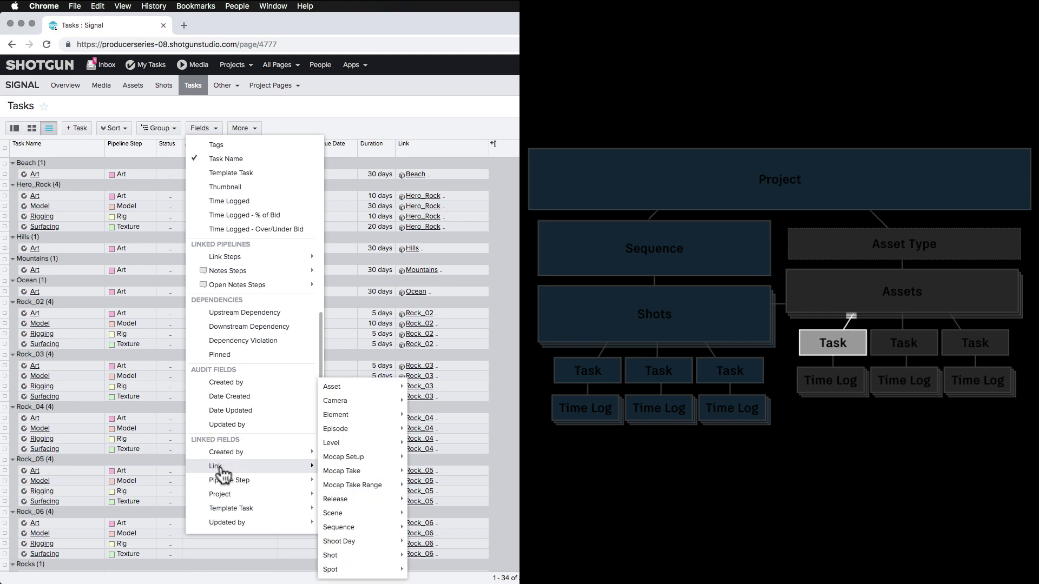
pyautogui.moveTo(244, 466)
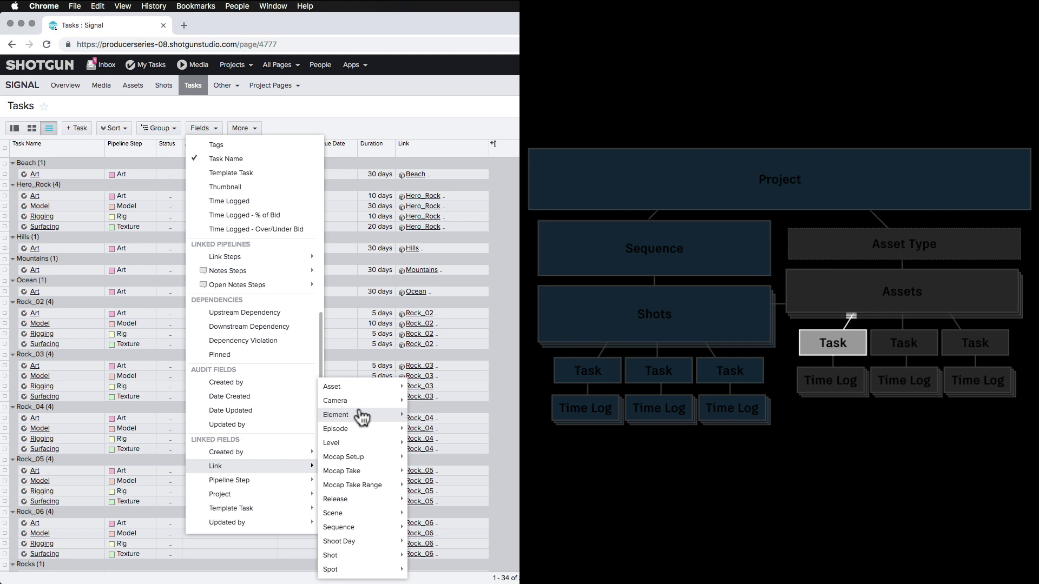
pyautogui.moveTo(361, 387)
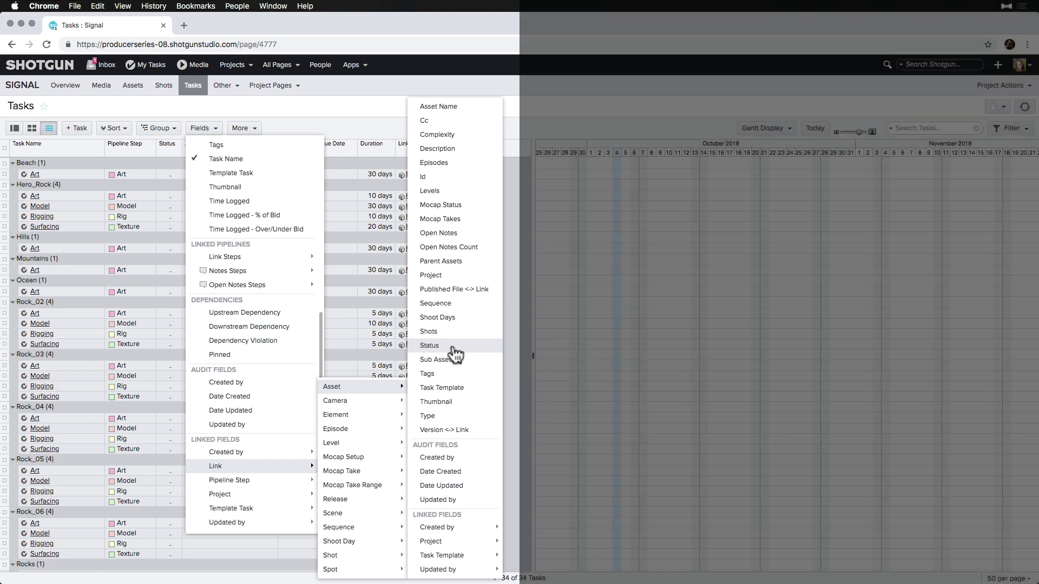
pyautogui.click(451, 354)
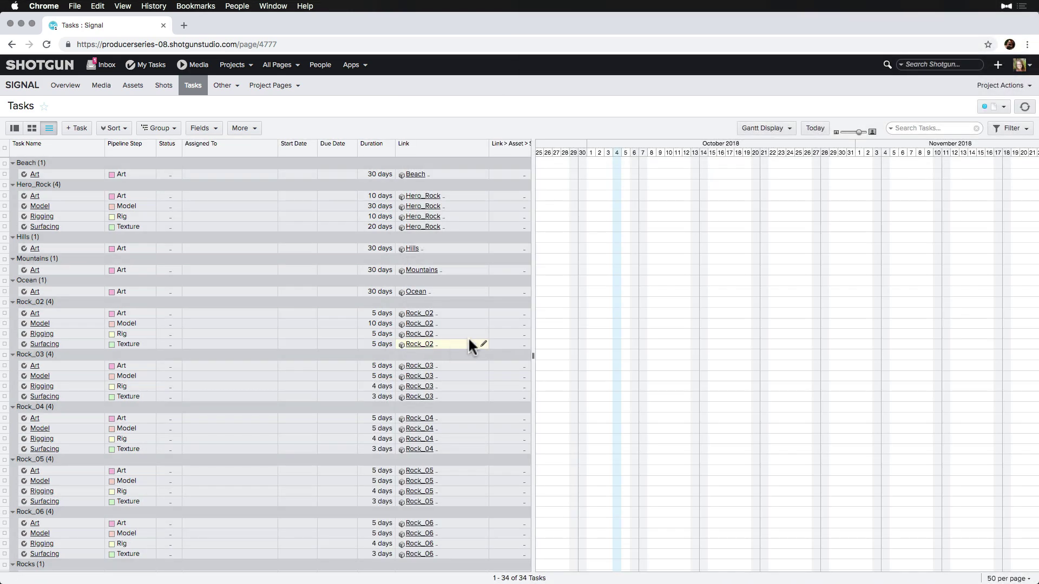
# Step: Drag the table–Gantt splitter right so the Asset Status column shows fully
pyautogui.moveTo(534, 355); pyautogui.dragTo(580, 354)
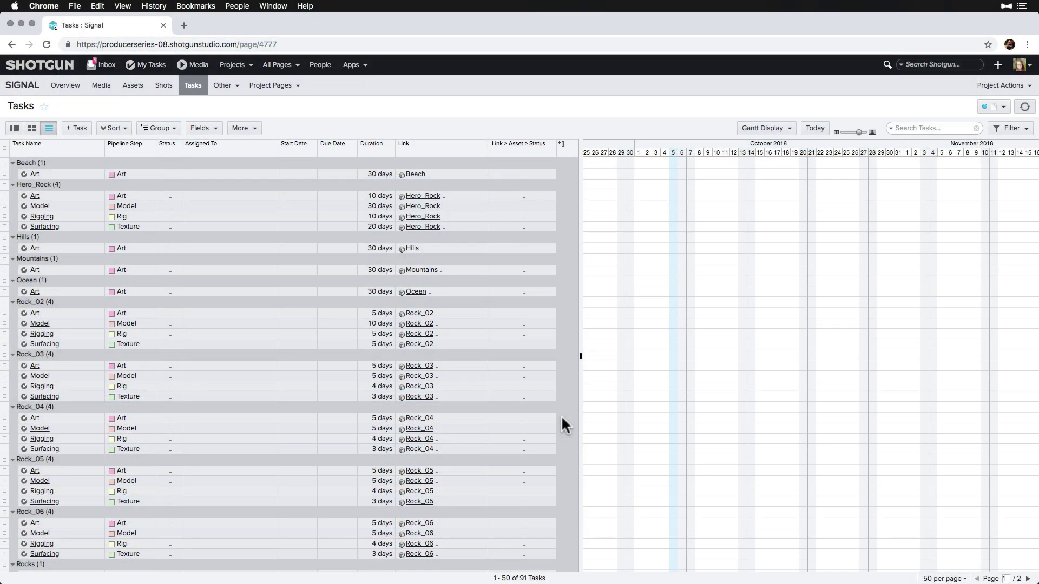
# Step: Add the Link > Task > Shot > Sequence column to Signal's Time Logs, placed right after Link
pyautogui.click(225, 85)
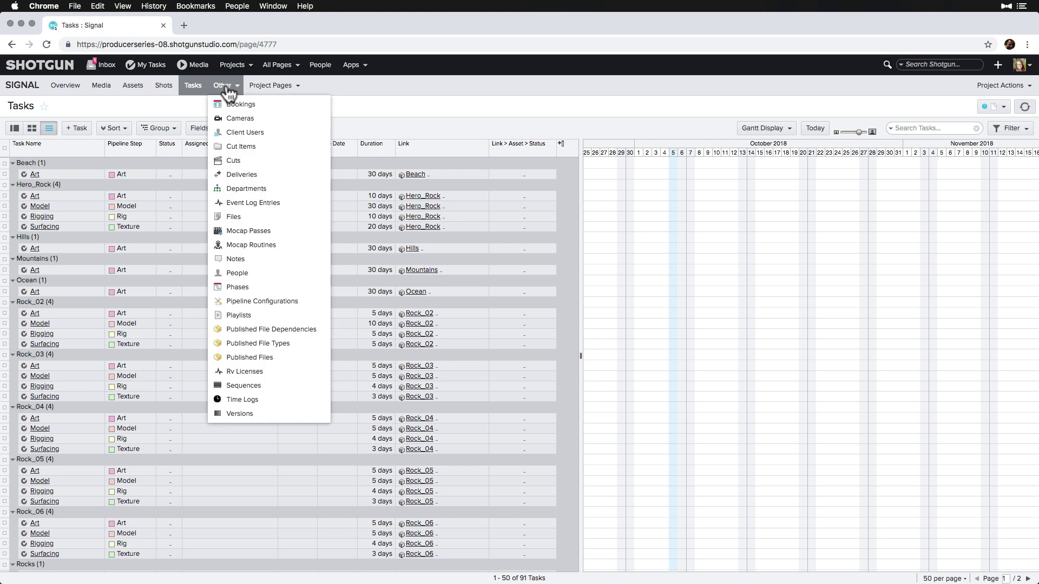
pyautogui.click(243, 400)
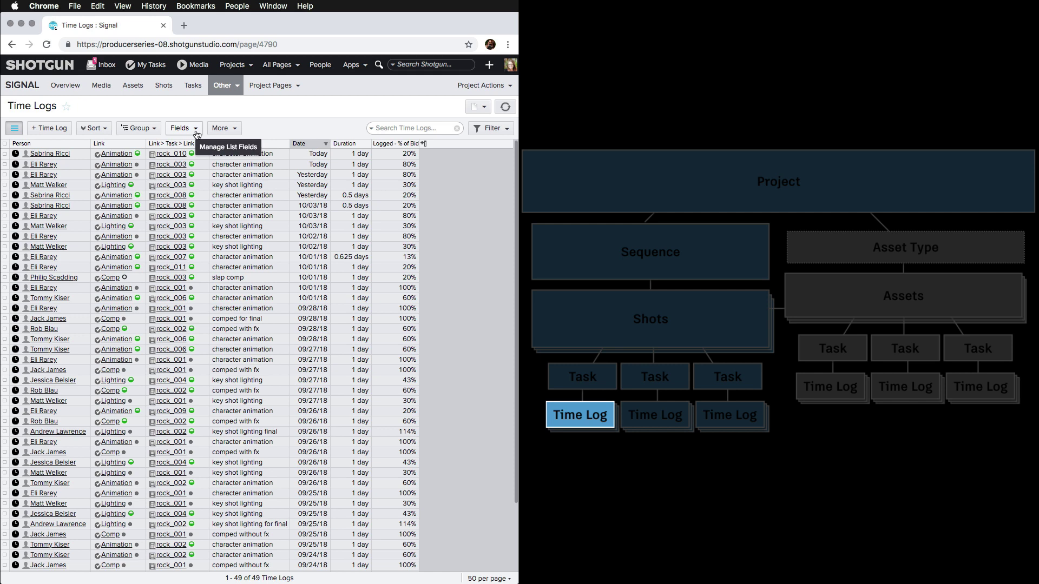
pyautogui.click(195, 129)
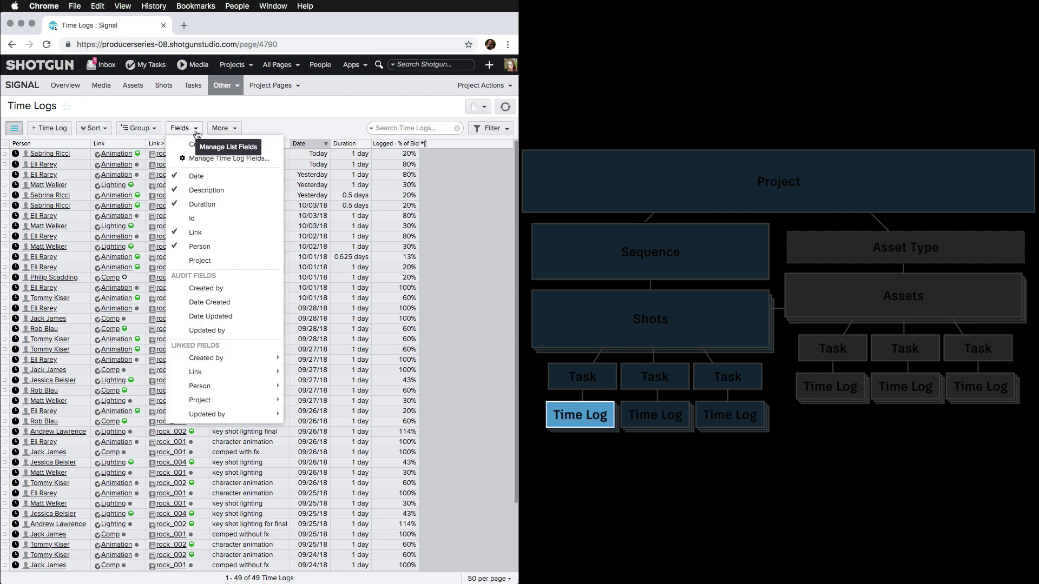
pyautogui.moveTo(195, 372)
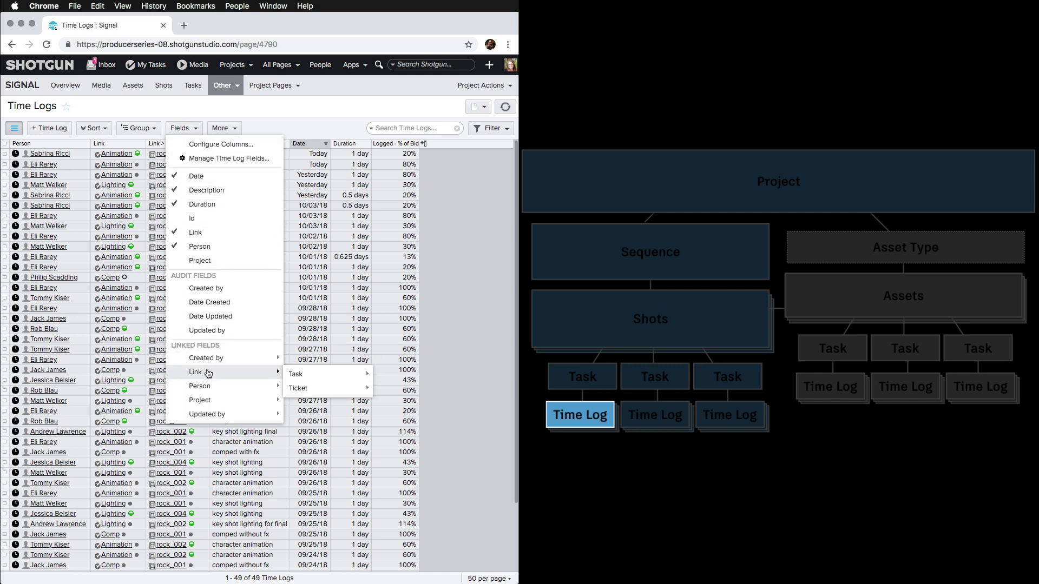
pyautogui.moveTo(325, 374)
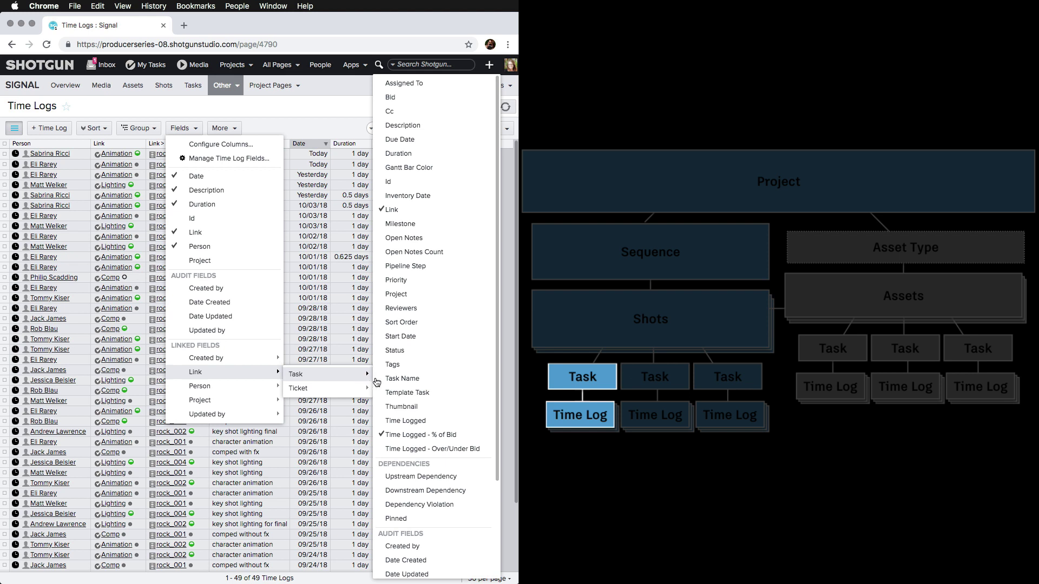
pyautogui.scroll(-4, 406, 373)
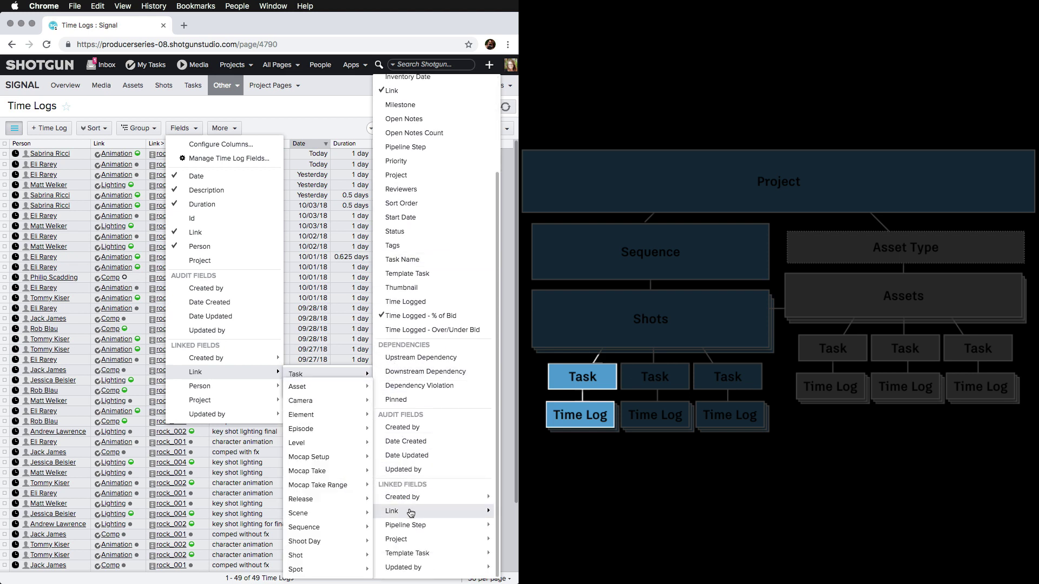
pyautogui.moveTo(325, 555)
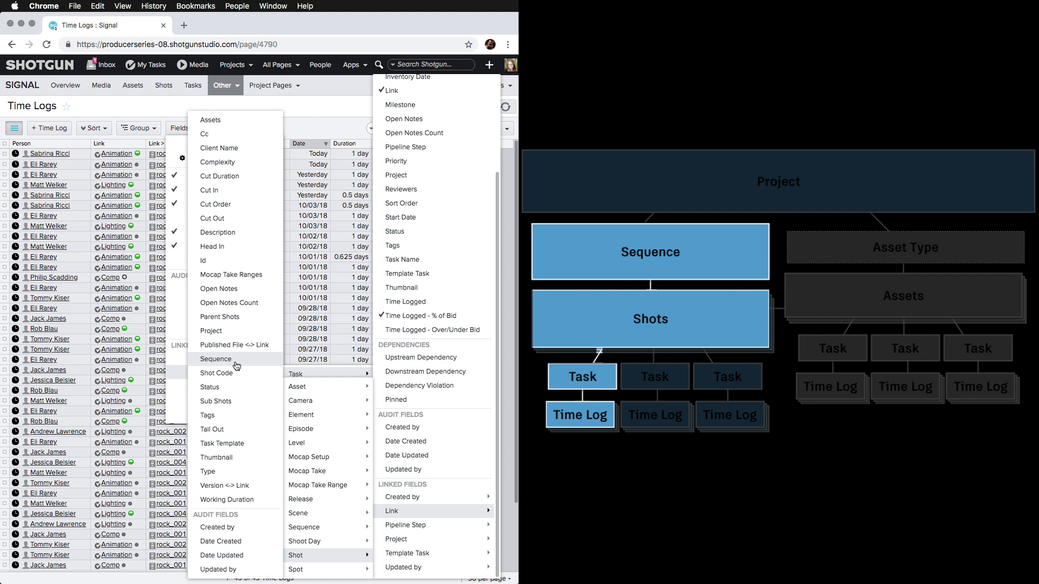
pyautogui.click(216, 359)
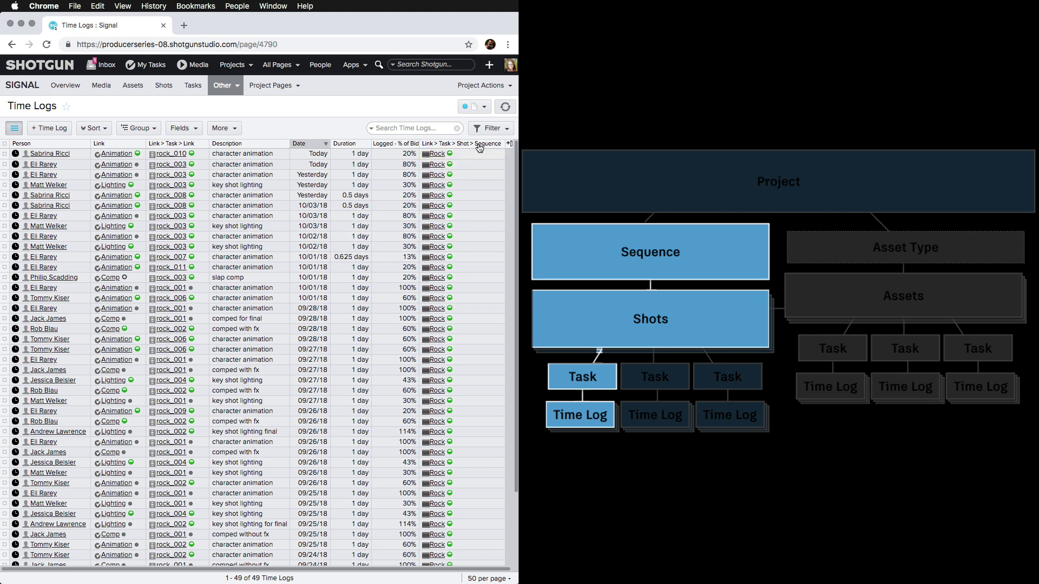
pyautogui.moveTo(479, 145); pyautogui.dragTo(384, 141)
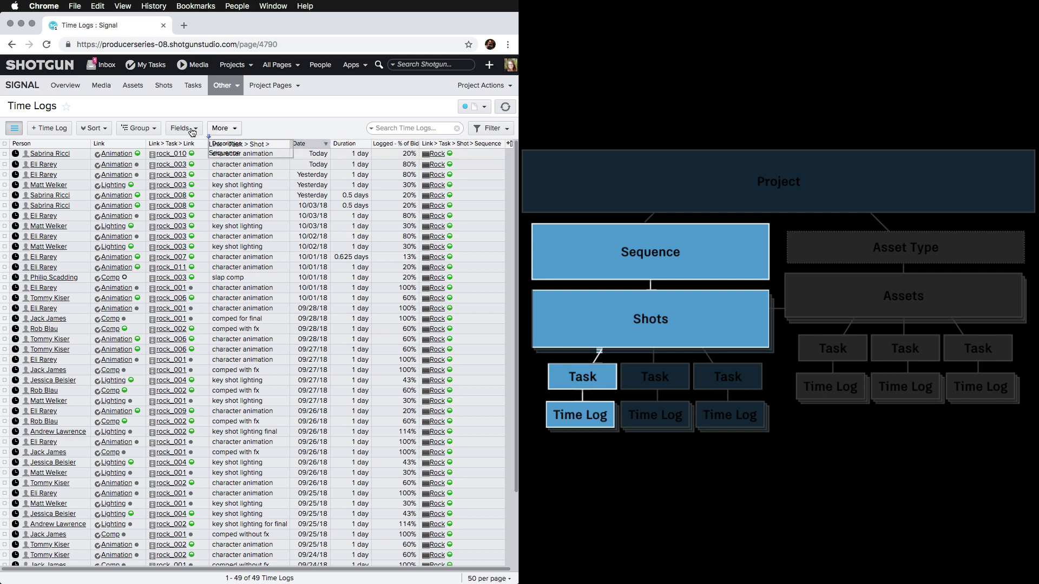
pyautogui.moveTo(192, 132)
pyautogui.mouseDown()
pyautogui.moveTo(174, 144)
pyautogui.moveTo(226, 145)
pyautogui.mouseUp()
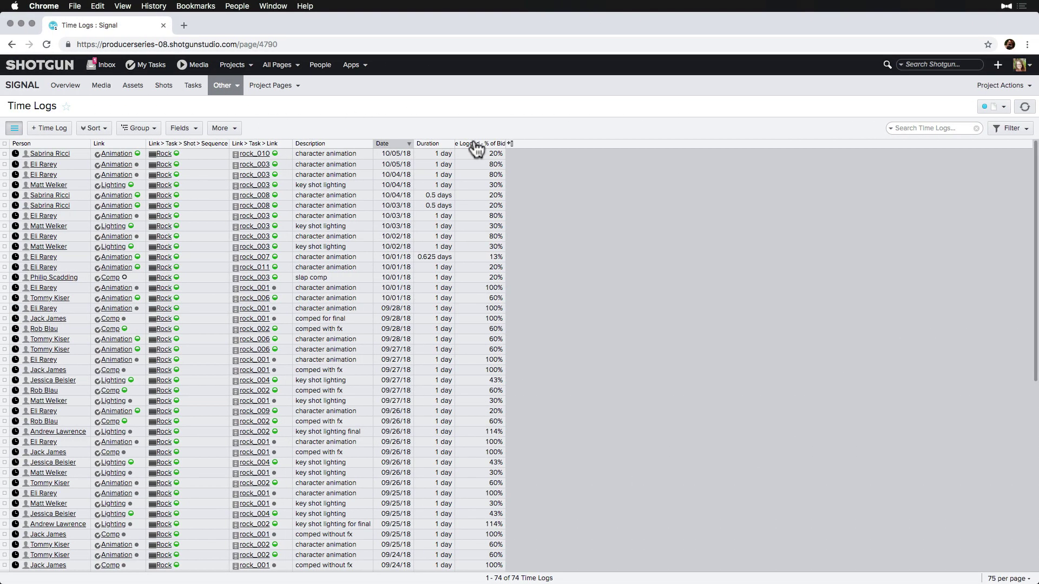
# Step: Switch the Time Logs headers to Double Tall and narrow two columns
pyautogui.rightClick(477, 146)
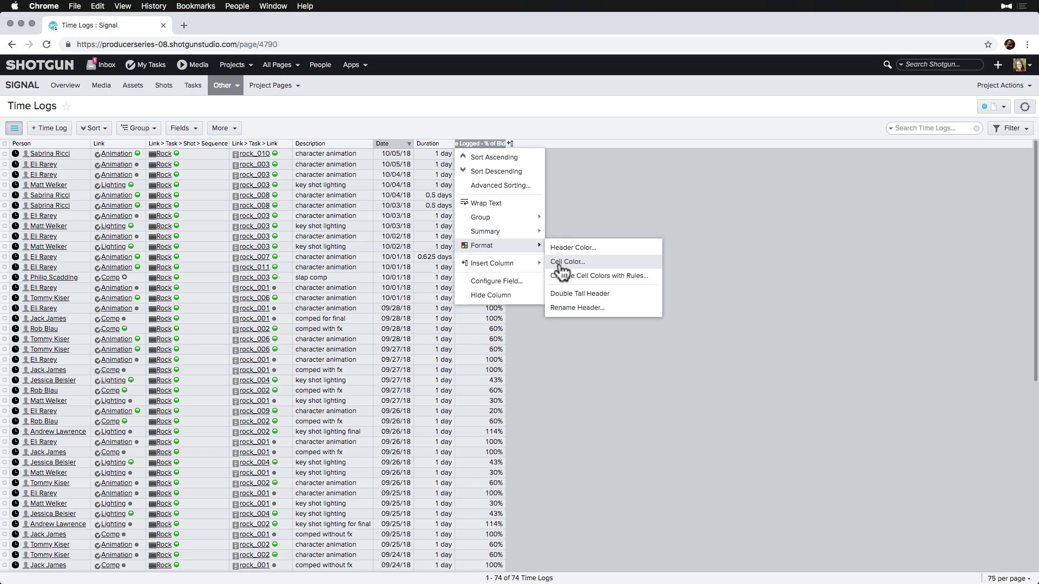
pyautogui.click(575, 275)
pyautogui.moveTo(509, 148); pyautogui.dragTo(487, 148)
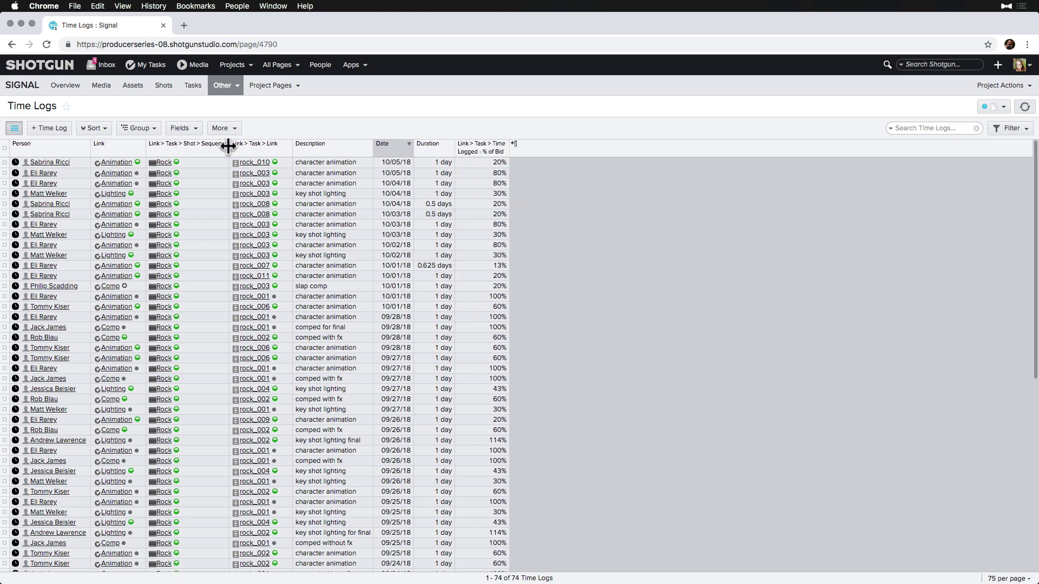
pyautogui.moveTo(229, 146); pyautogui.dragTo(203, 147)
# Step: Bring up the Time Log filter panel after briefly checking page settings
pyautogui.click(1004, 106)
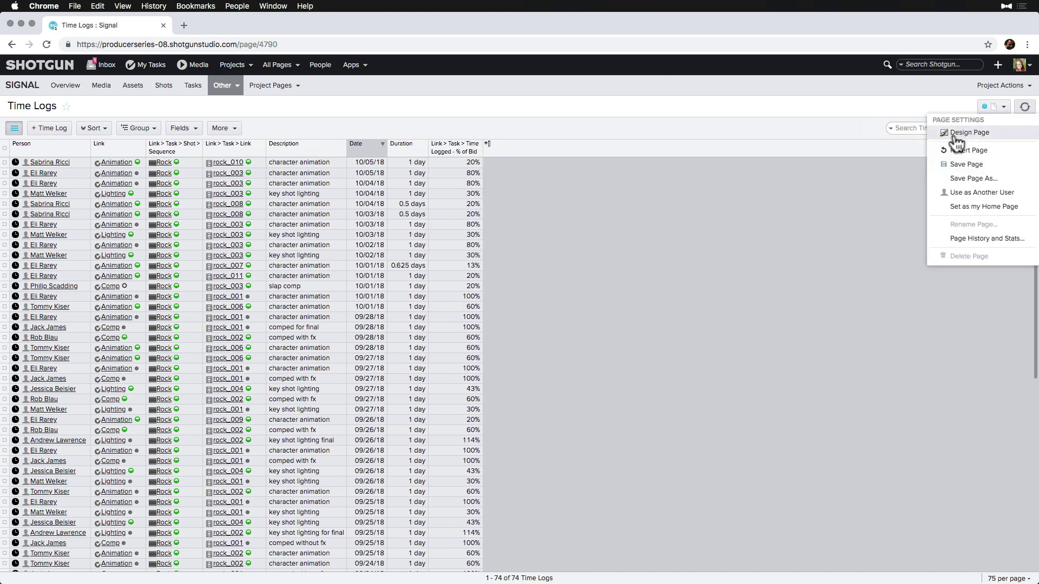
pyautogui.click(984, 160)
pyautogui.click(1012, 130)
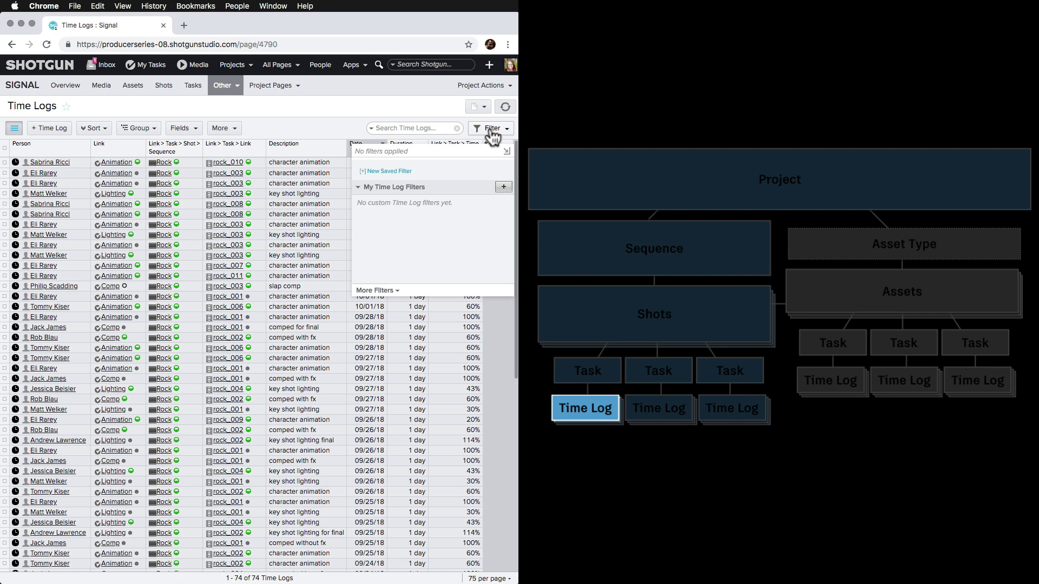
# Step: Start a new saved filter with the condition Link > Task > Link is a Shot
pyautogui.click(389, 172)
pyautogui.write('Shots')
pyautogui.click(20, 208)
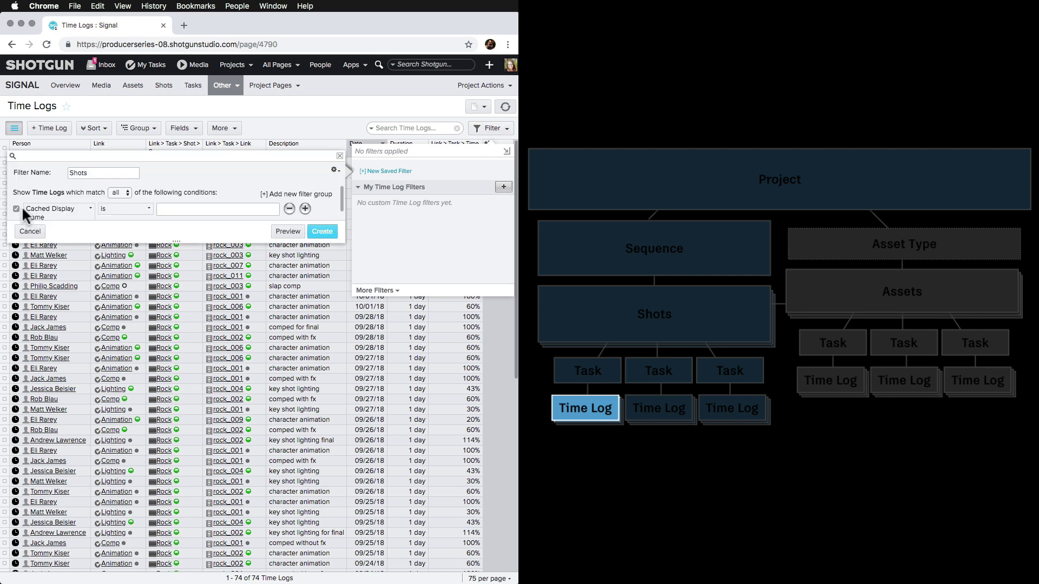
pyautogui.click(72, 210)
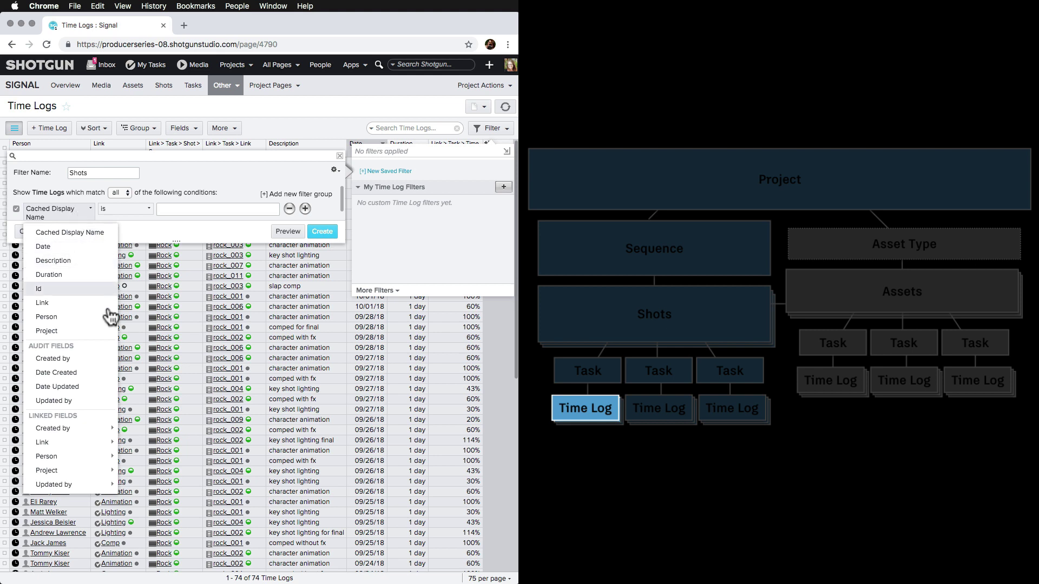
pyautogui.moveTo(43, 442)
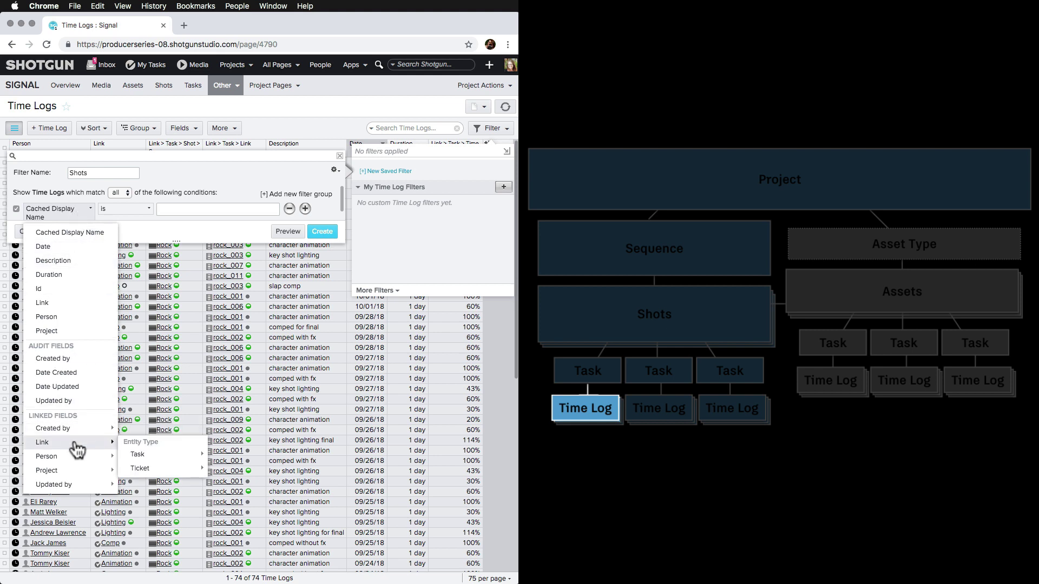
pyautogui.moveTo(139, 455)
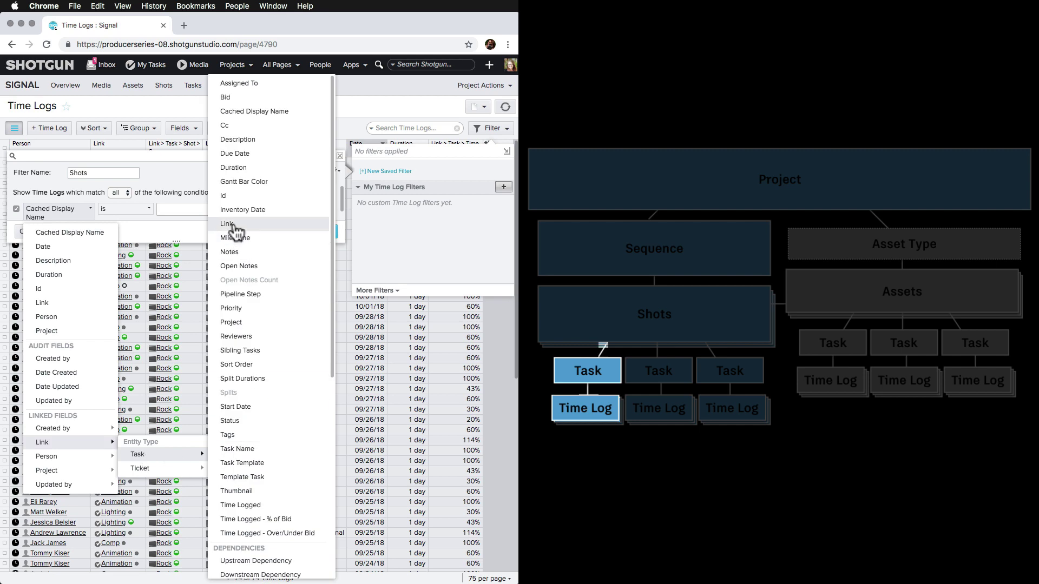
pyautogui.click(229, 224)
pyautogui.click(124, 208)
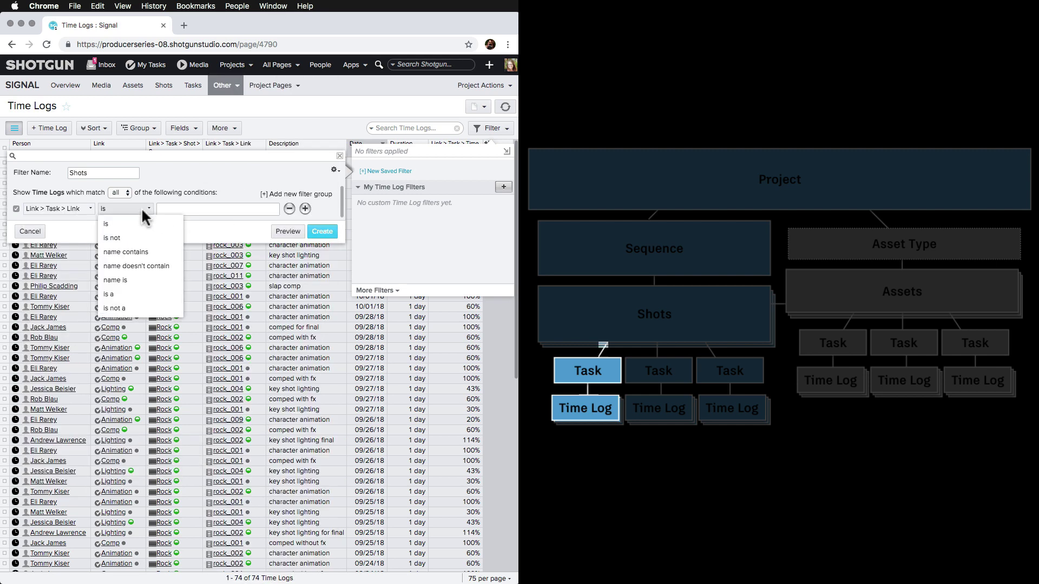
pyautogui.click(127, 294)
pyautogui.click(215, 208)
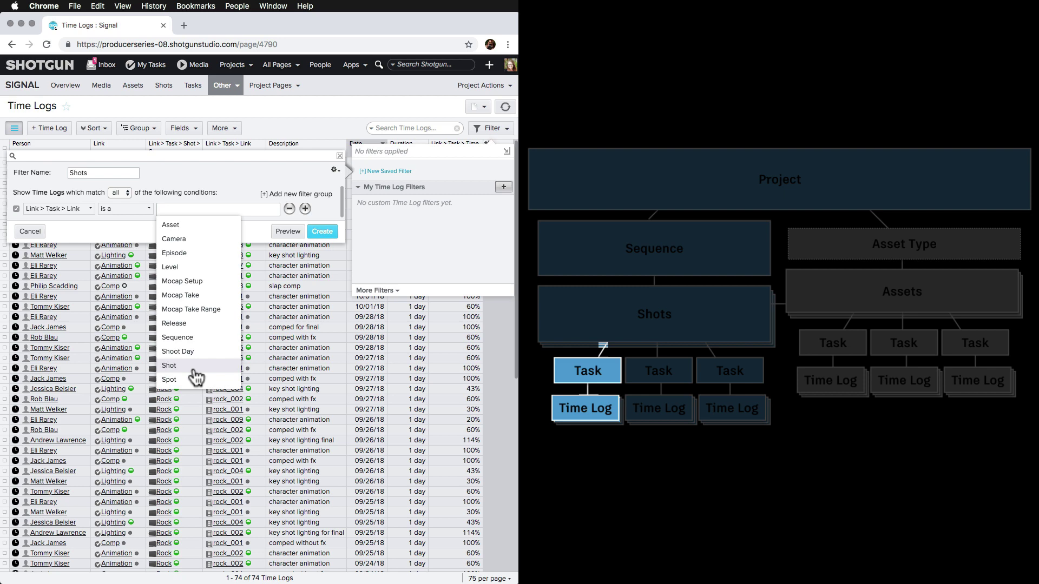
pyautogui.click(169, 365)
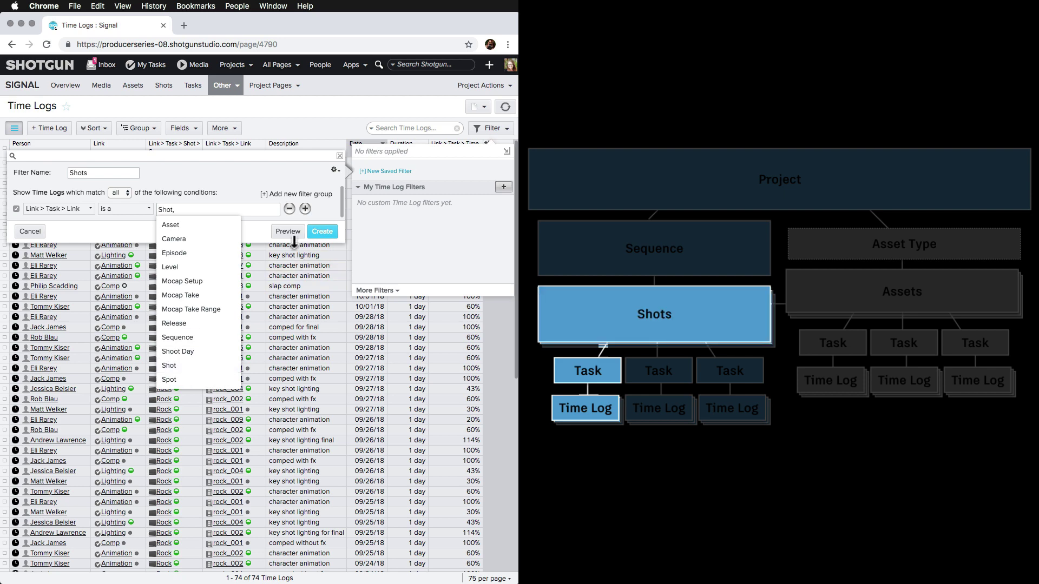
# Step: Preview and create the Shots filter, then close the filter panel
pyautogui.click(287, 231)
pyautogui.click(323, 231)
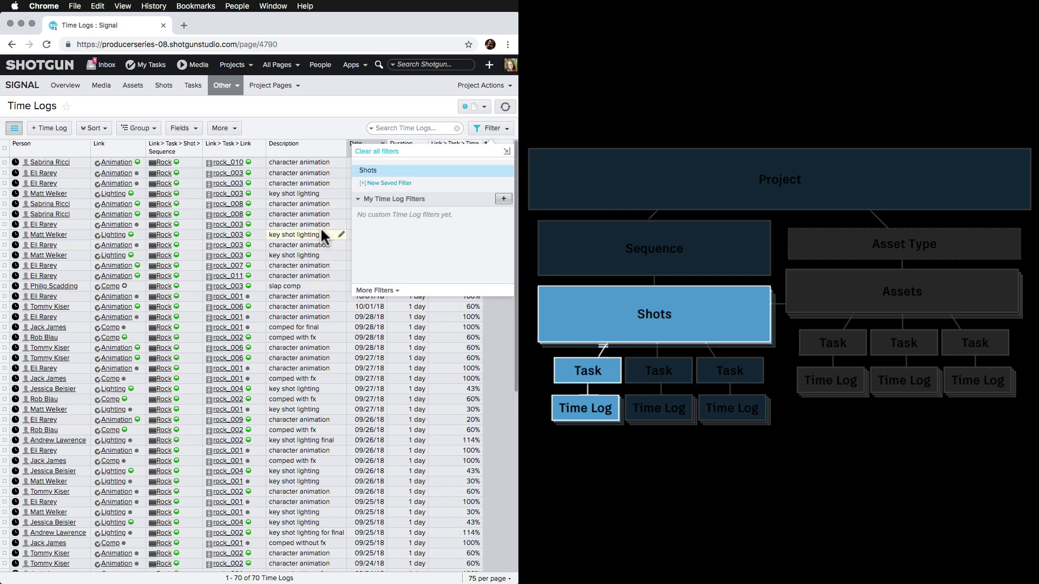
pyautogui.click(491, 129)
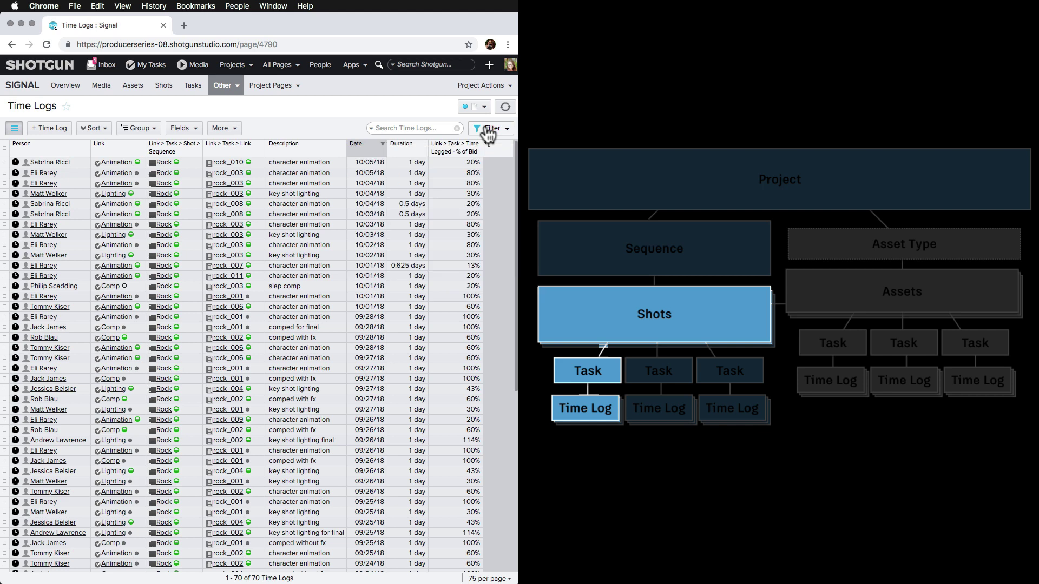
# Step: Sort the Time Logs by the linked shot's Shot Code
pyautogui.click(484, 106)
pyautogui.click(455, 150)
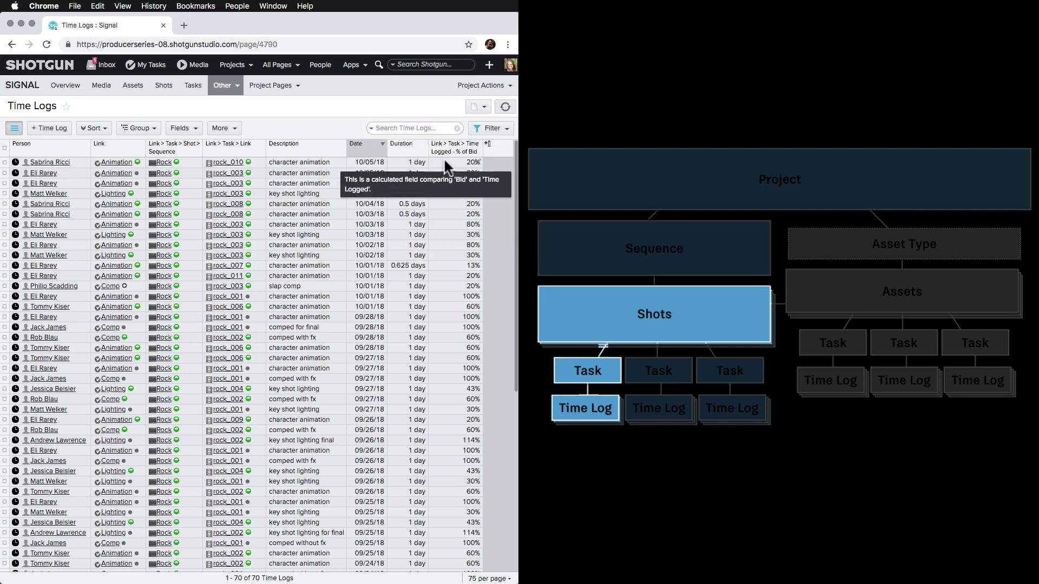
pyautogui.click(93, 128)
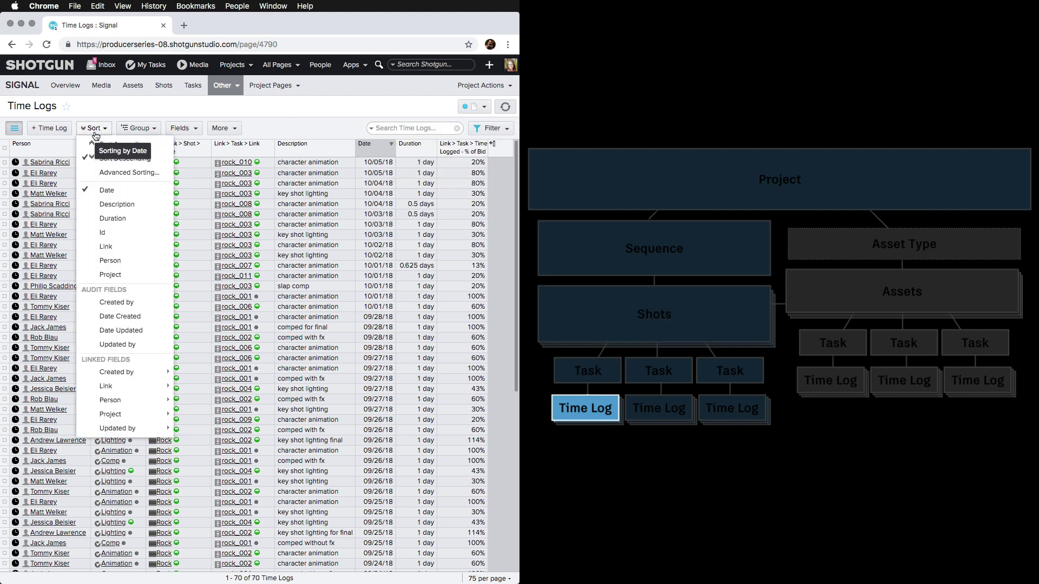
pyautogui.moveTo(106, 386)
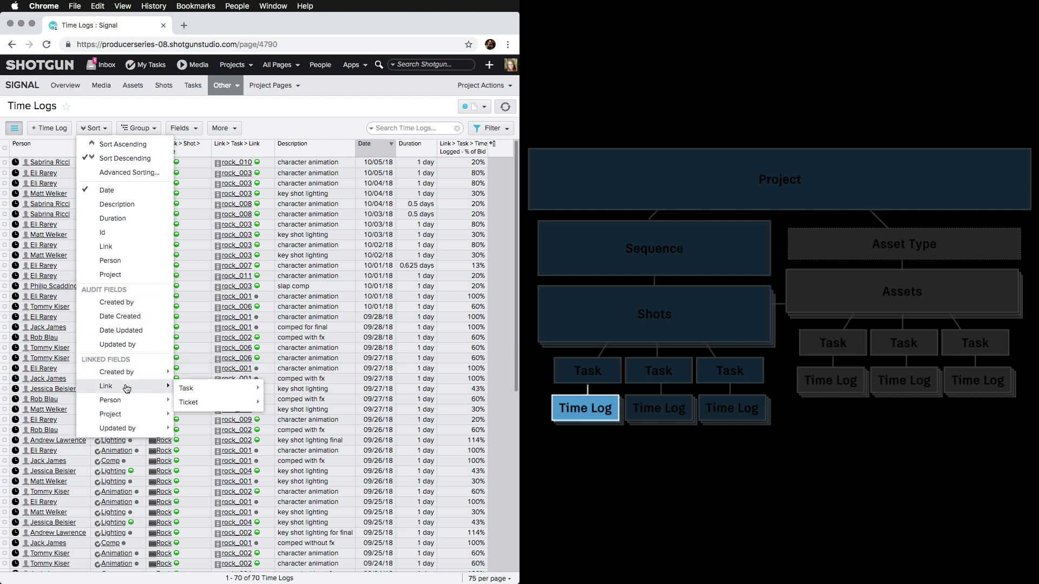
pyautogui.moveTo(281, 511)
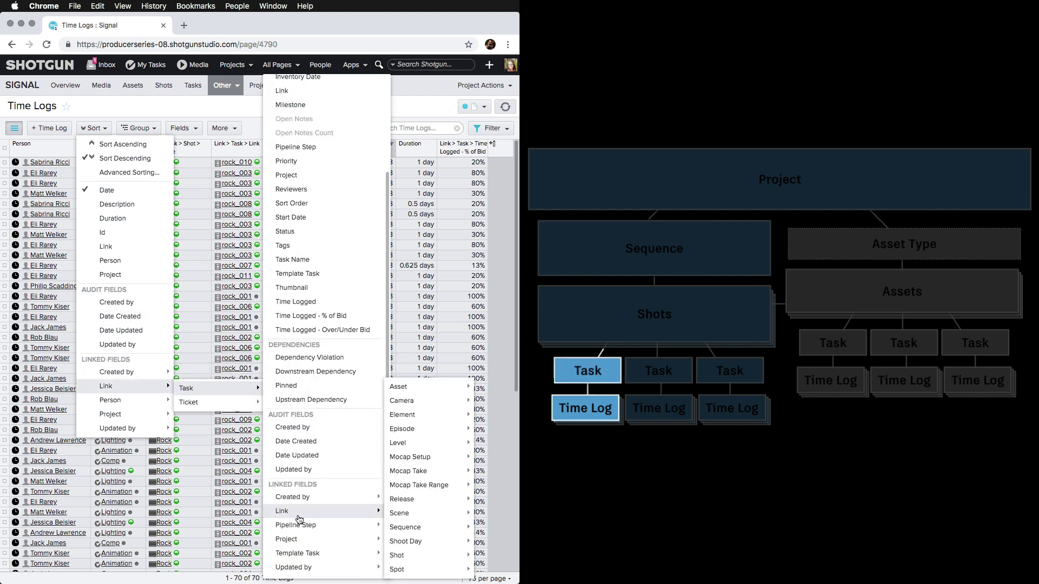
pyautogui.moveTo(396, 555)
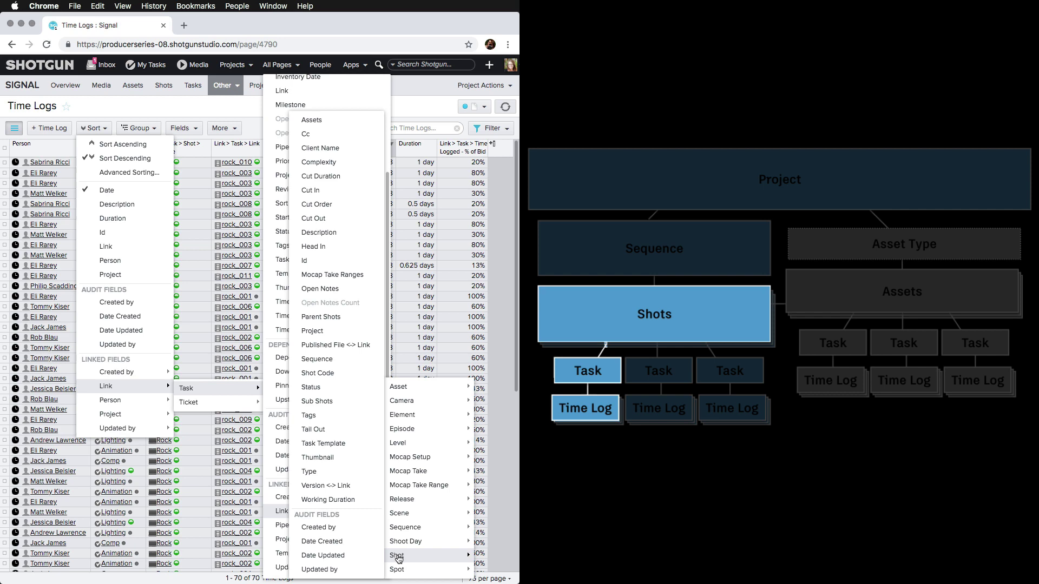
pyautogui.click(344, 375)
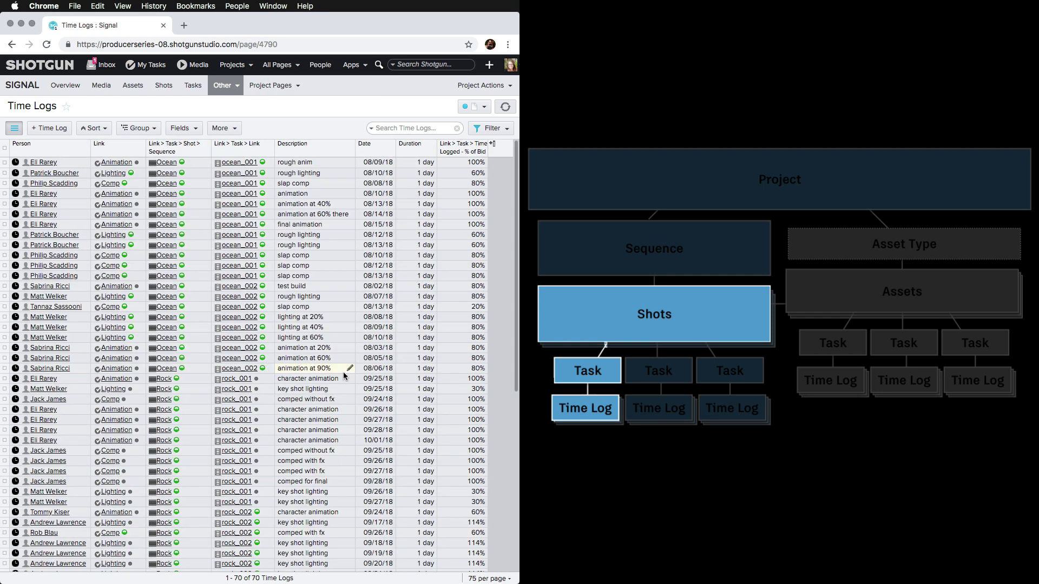
# Step: Add a Shot Code column and sort it ascending, ocean_001 first
pyautogui.click(196, 129)
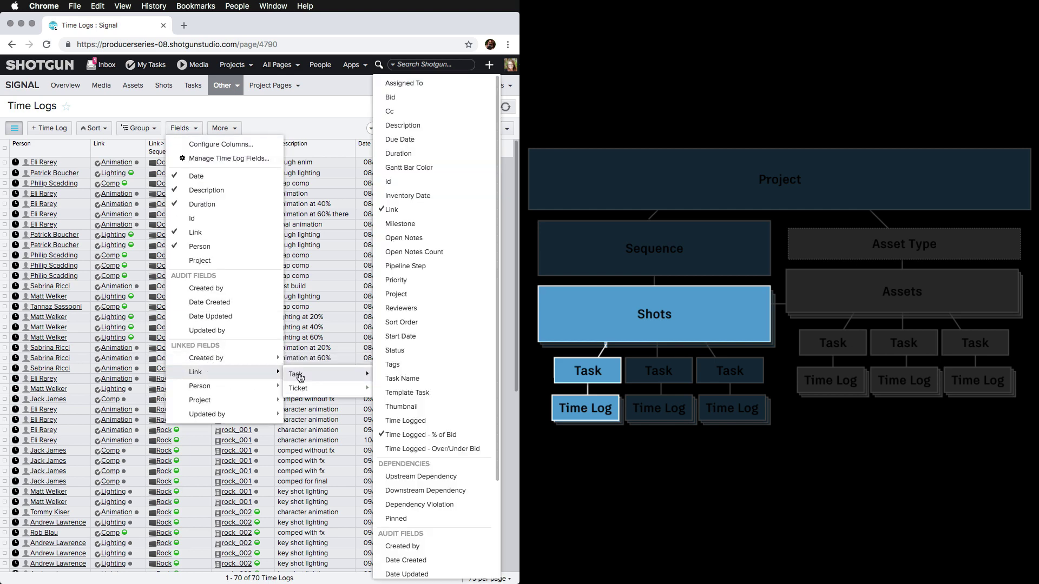
pyautogui.moveTo(434, 510)
pyautogui.moveTo(296, 556)
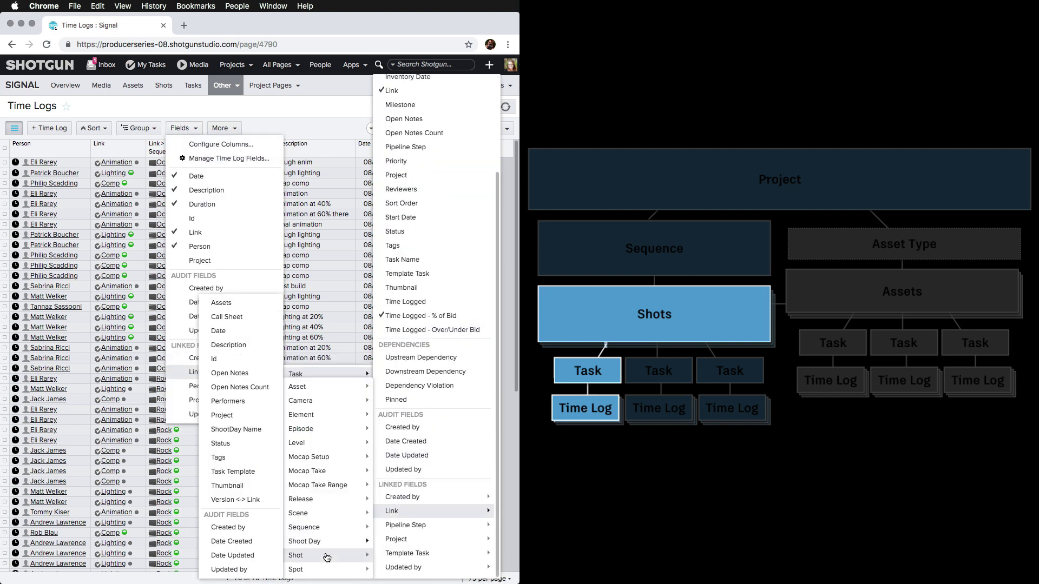
pyautogui.click(236, 378)
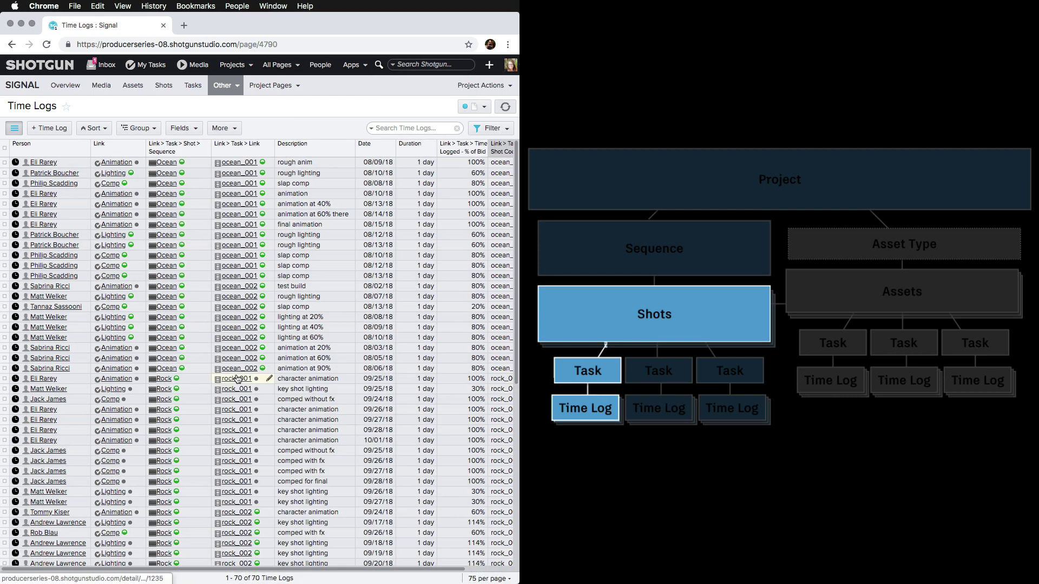
pyautogui.click(482, 152)
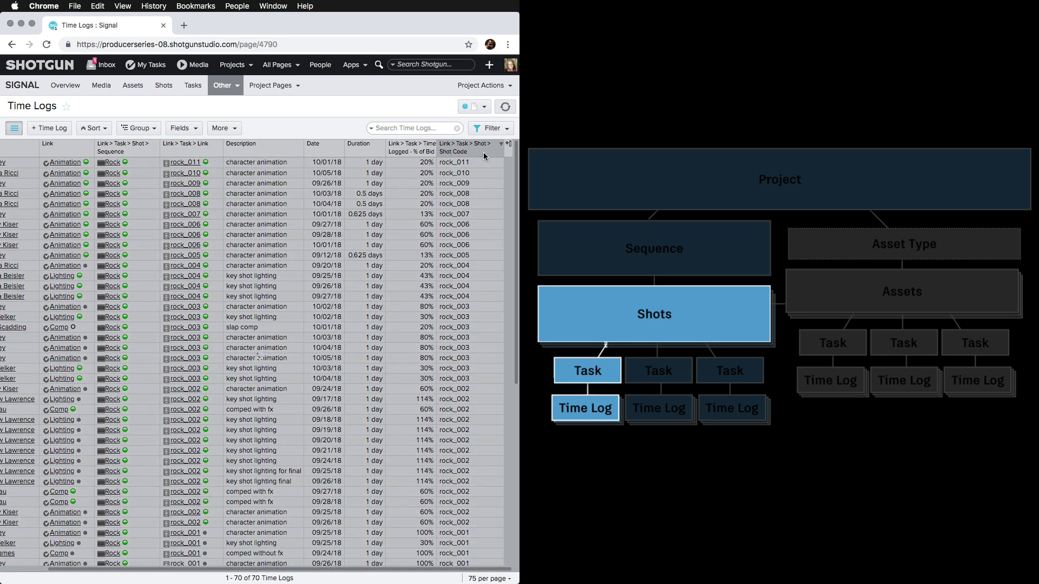
pyautogui.click(483, 152)
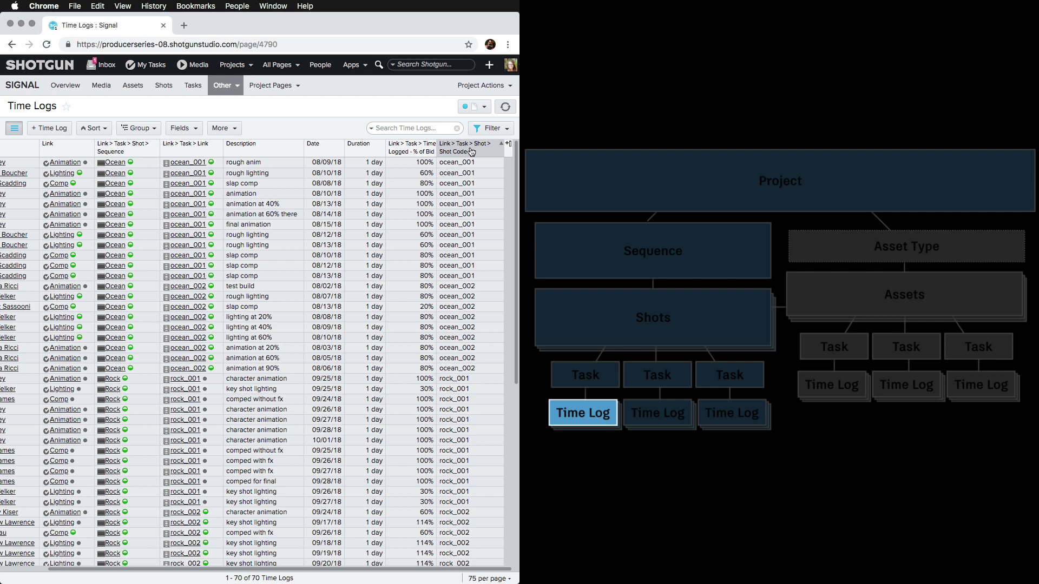
pyautogui.hscroll(-5, 390, 158)
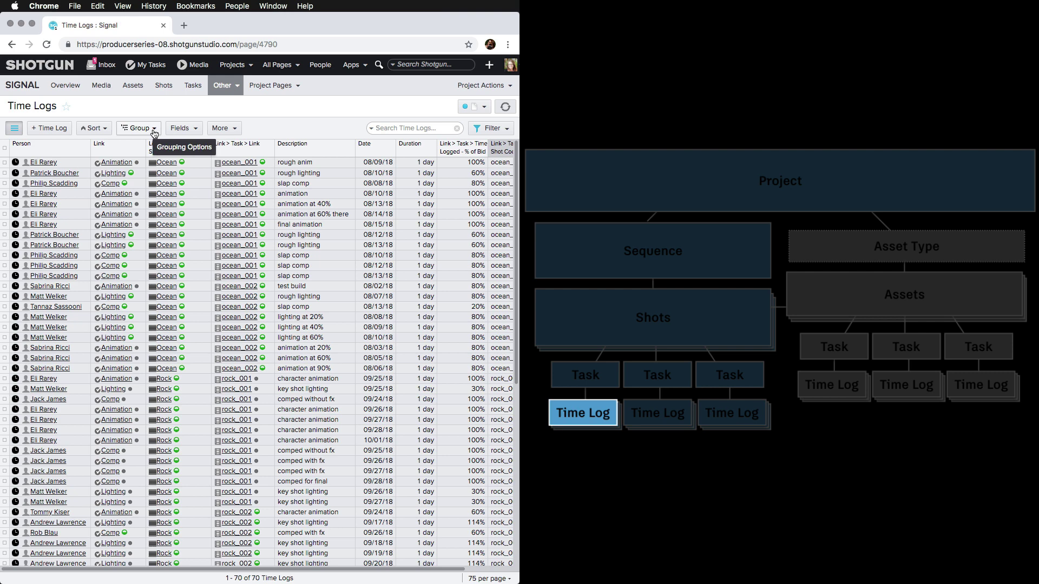
# Step: Group Time Logs by Link > Task > Shot > Sequence, then collapse and re-expand Rock
pyautogui.click(154, 131)
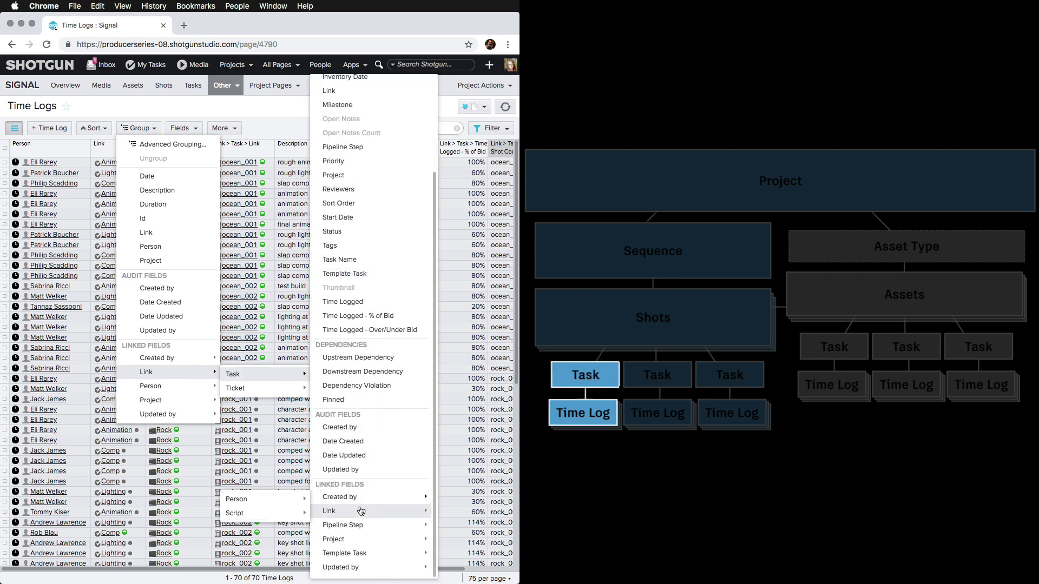
pyautogui.moveTo(370, 511)
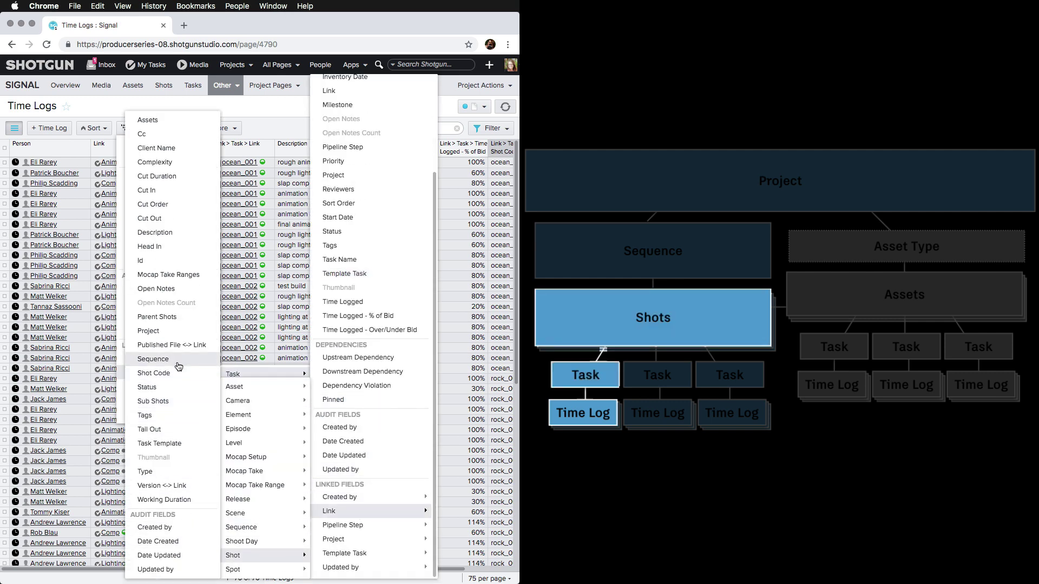
pyautogui.moveTo(232, 555)
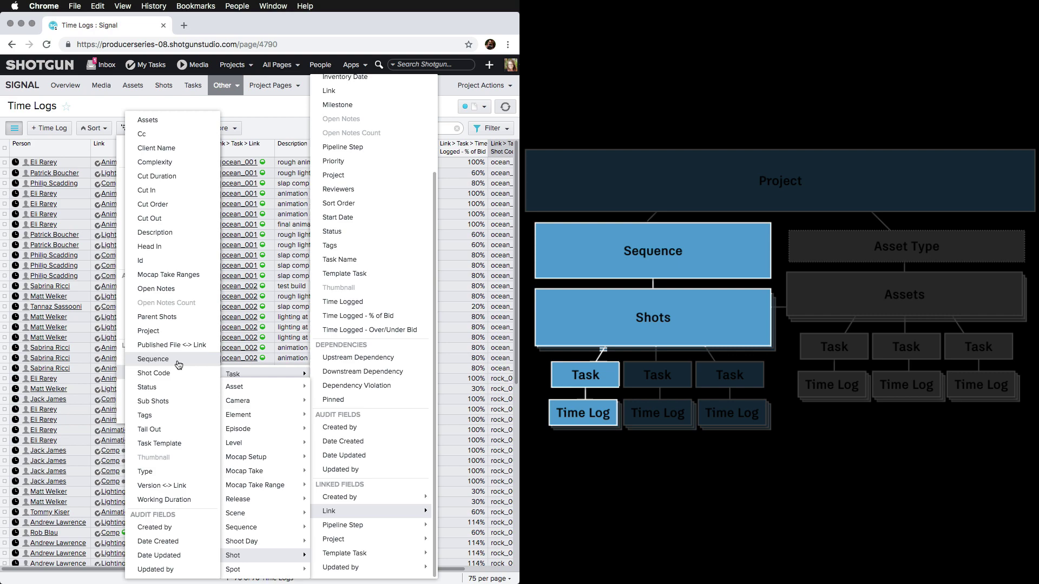
pyautogui.click(177, 365)
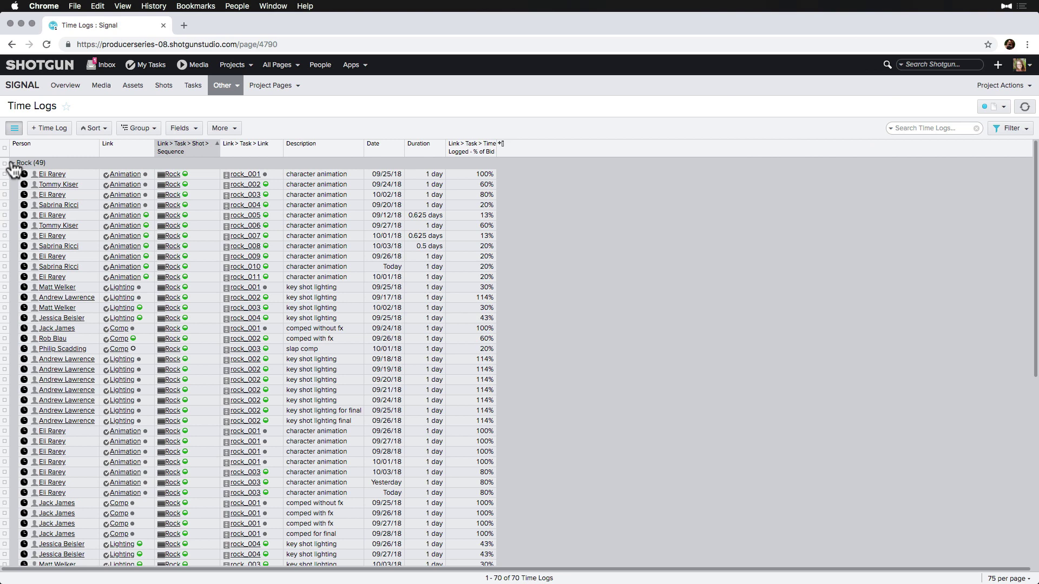
pyautogui.click(13, 163)
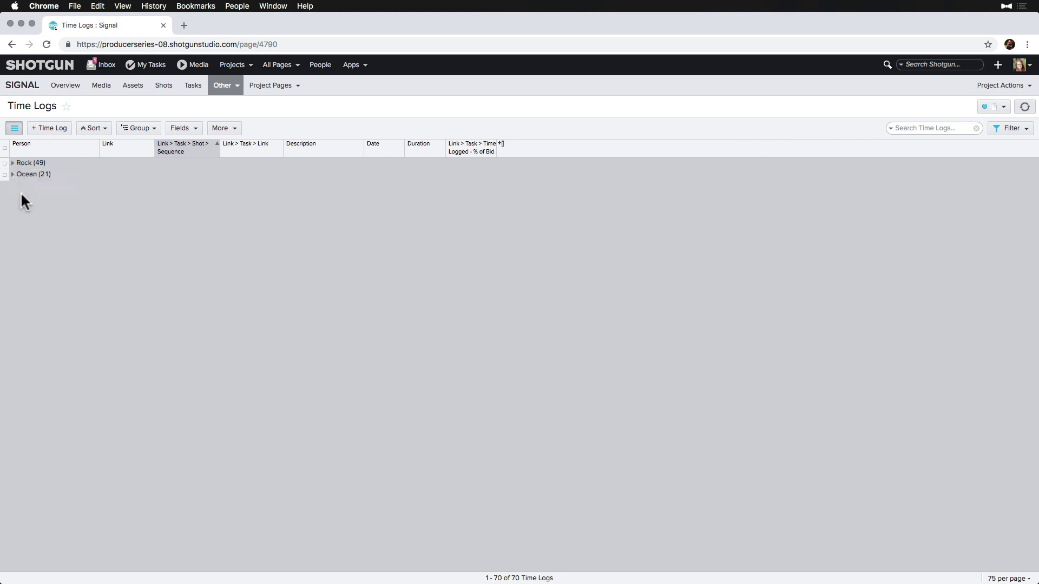
pyautogui.click(13, 163)
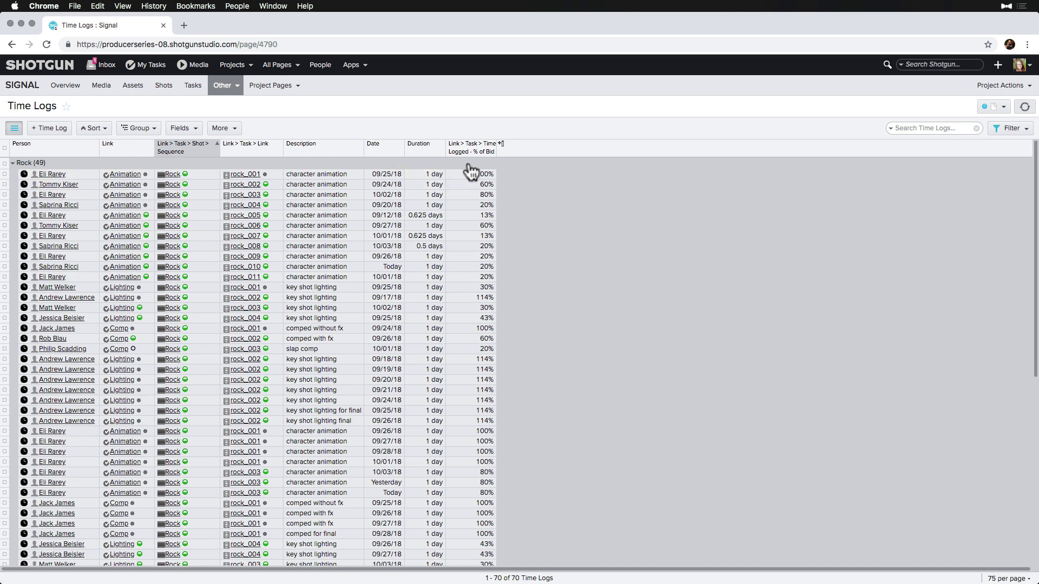
# Step: Turn on Duration page and group summaries, totalling 68.25 days
pyautogui.rightClick(422, 146)
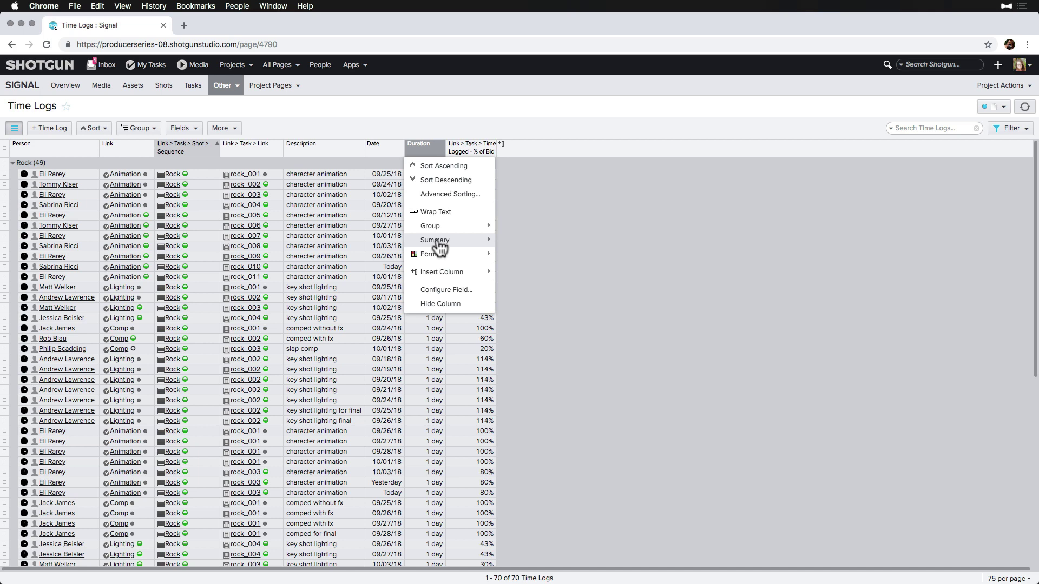
pyautogui.moveTo(435, 240)
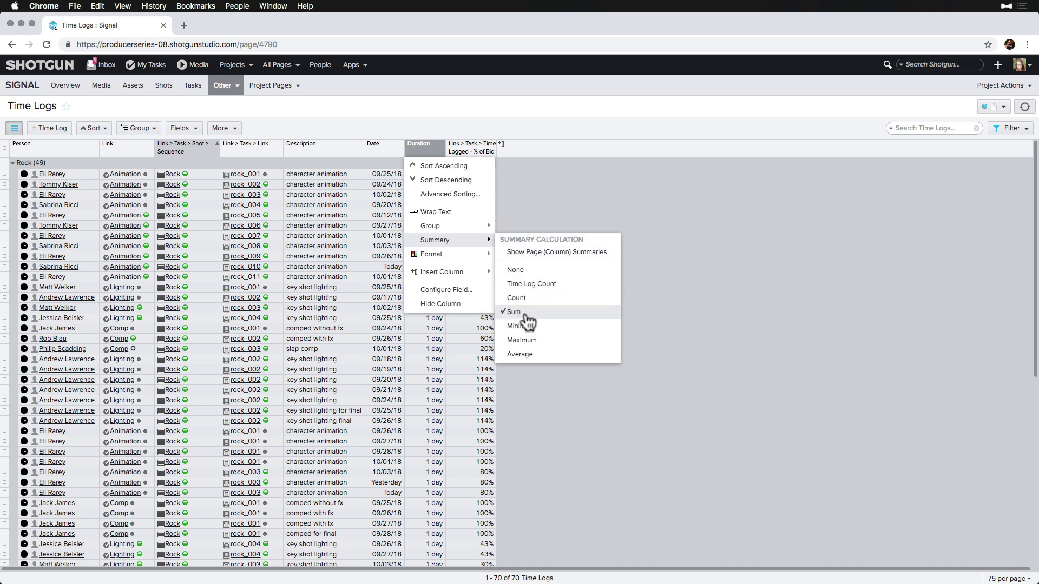
pyautogui.click(543, 254)
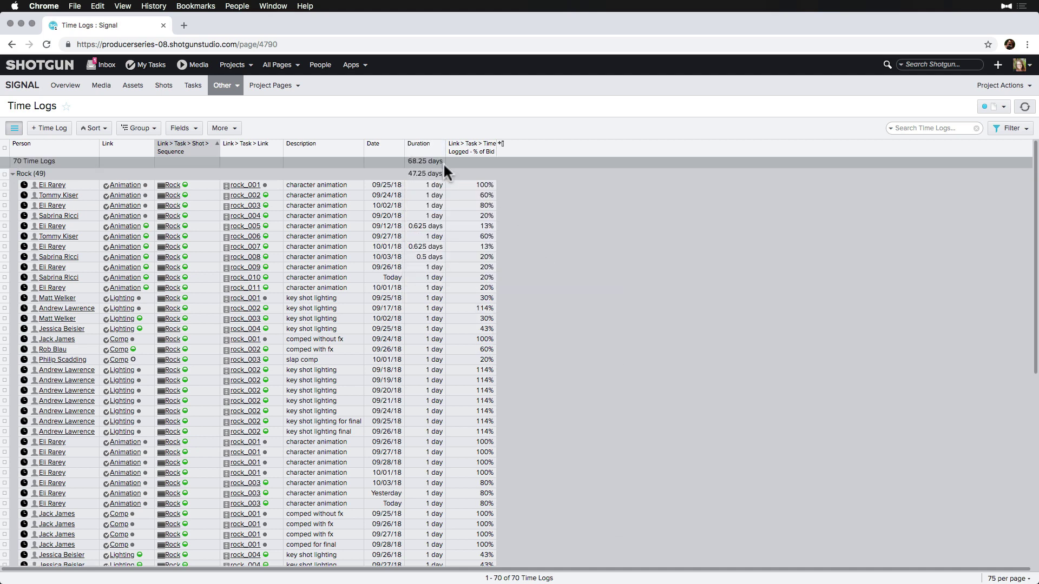
pyautogui.scroll(-5, 440, 272)
pyautogui.scroll(-5, 440, 272)
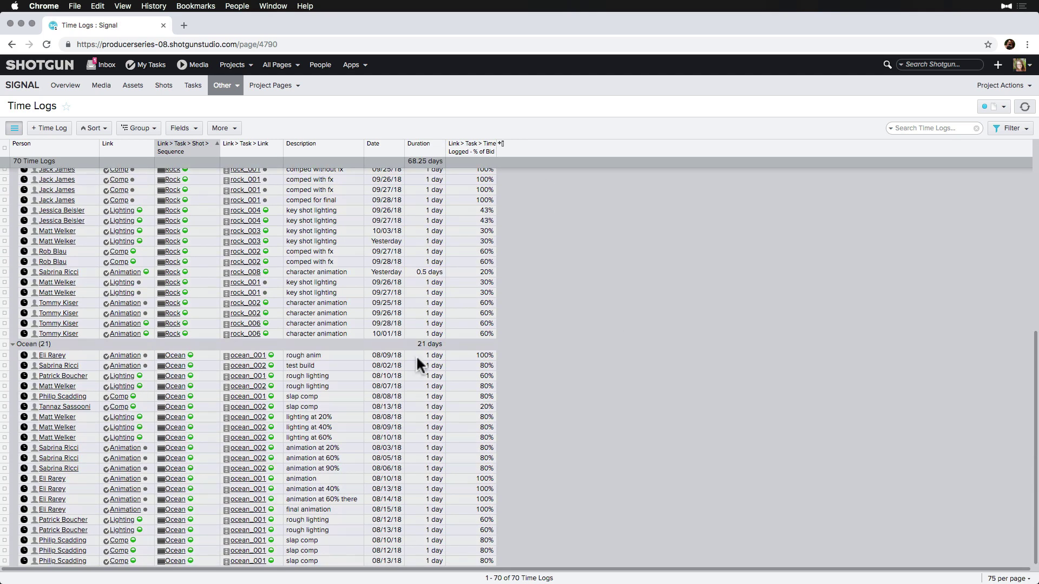
pyautogui.scroll(10, 438, 355)
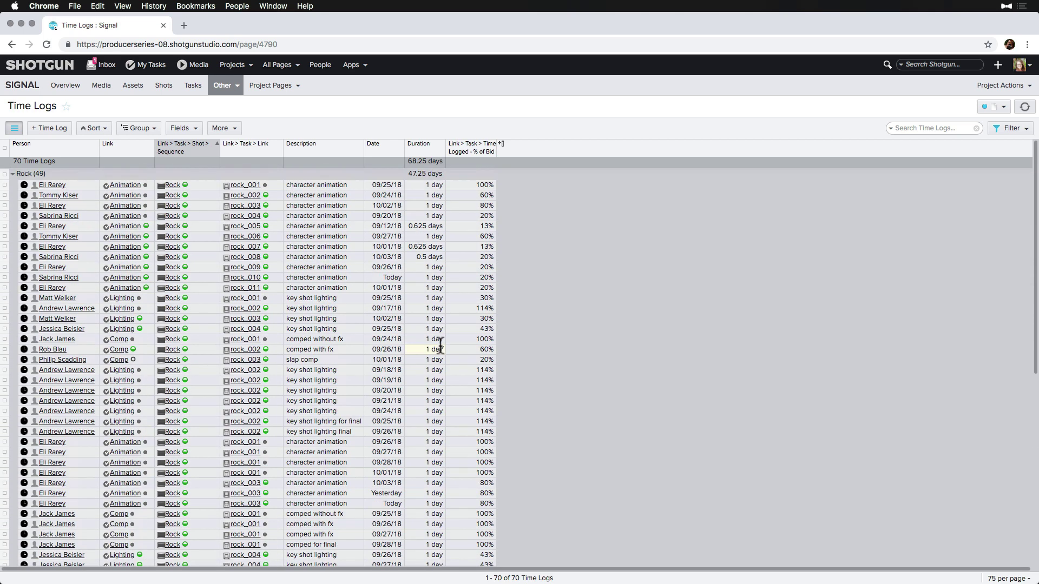
# Step: Navigate from Time Logs to the Signal project's Tasks page
pyautogui.click(14, 173)
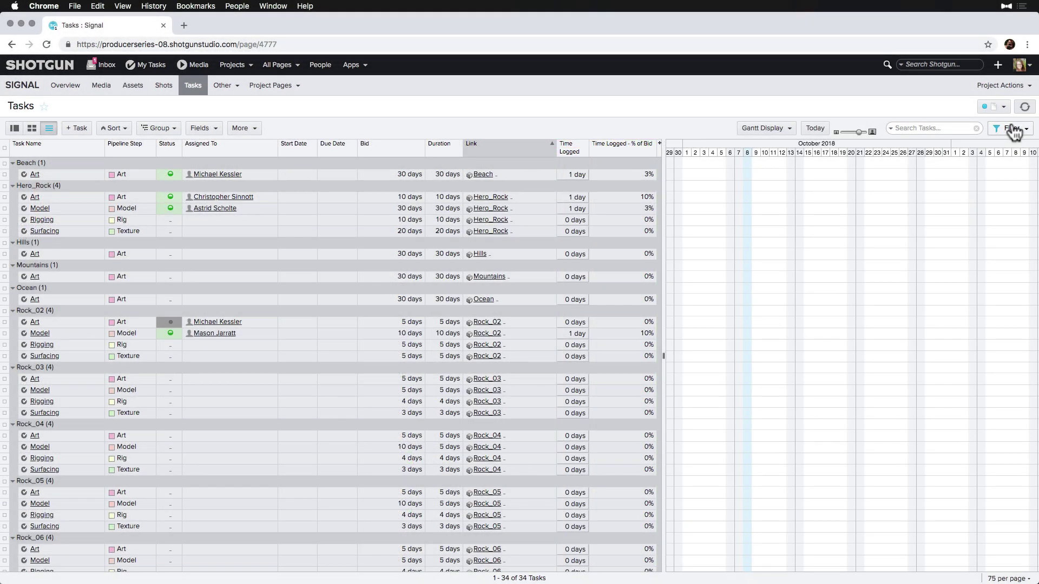
# Step: Filter the tasks to include those linked to Rock_03 and Hero_Rock
pyautogui.click(1015, 130)
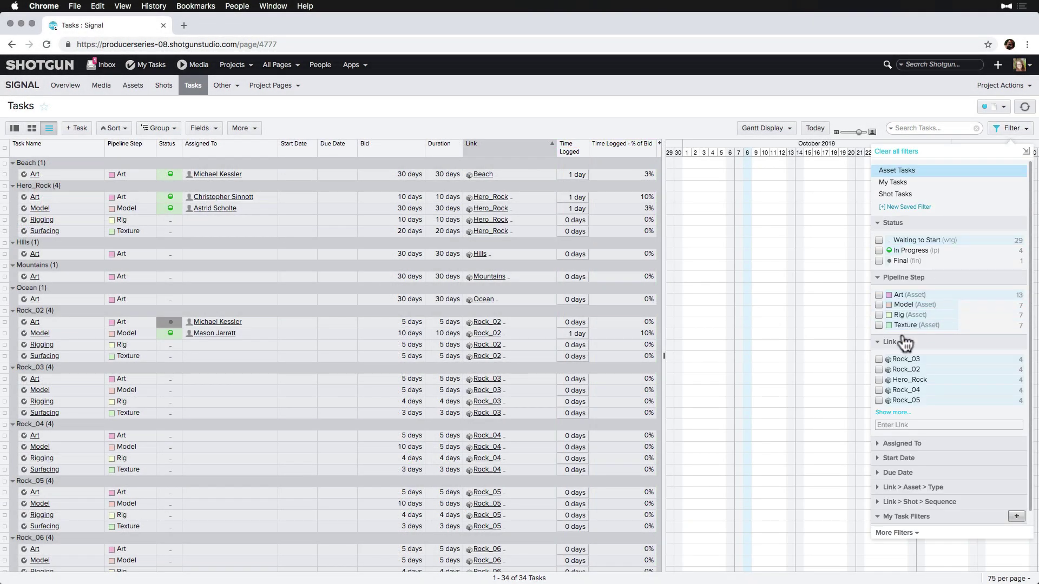
pyautogui.moveTo(893, 360)
pyautogui.click(879, 360)
pyautogui.click(880, 380)
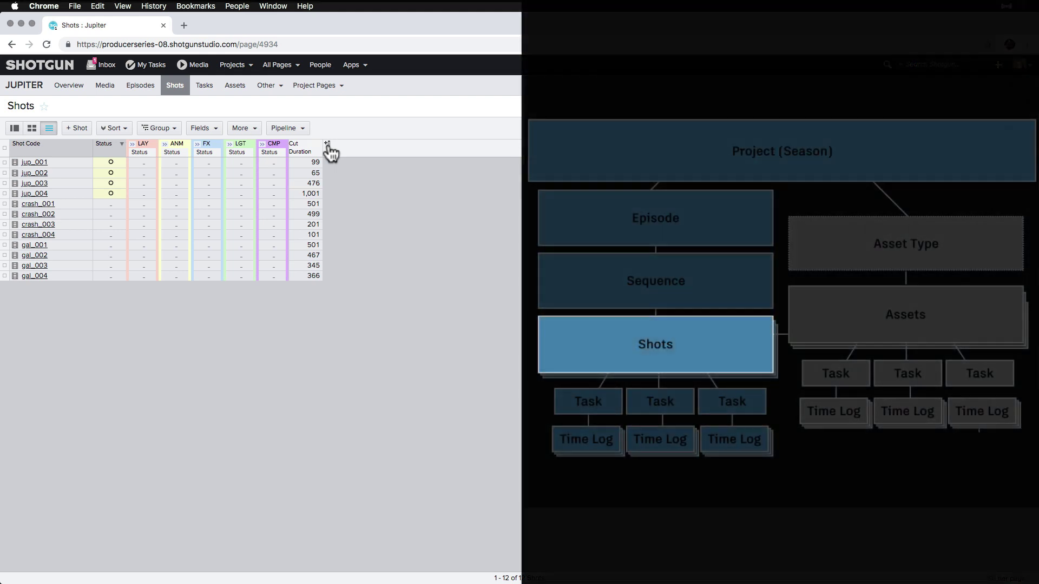
pyautogui.click(328, 148)
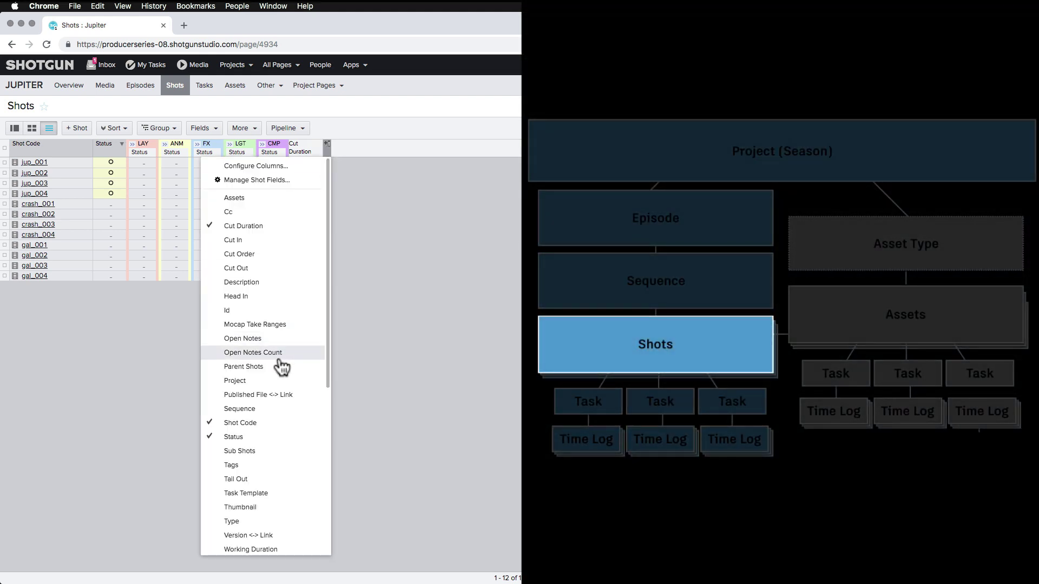
pyautogui.scroll(-5, 268, 365)
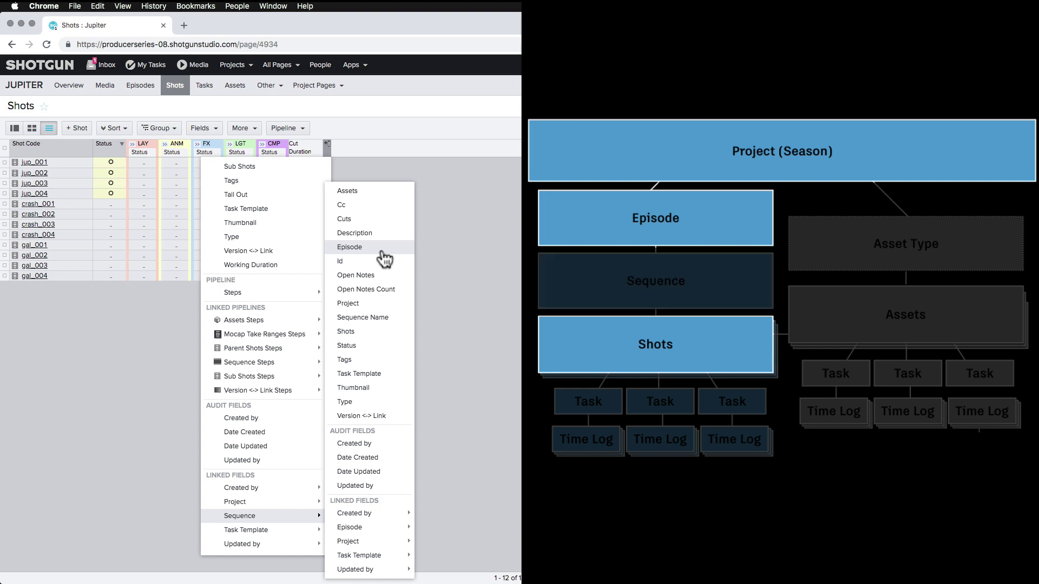
pyautogui.click(243, 109)
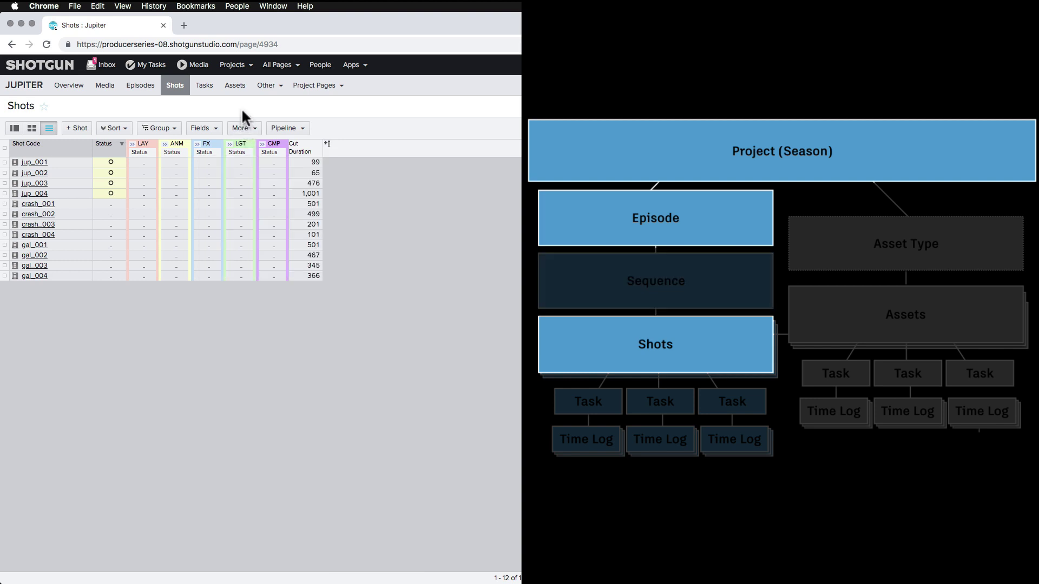
# Step: Create a Shot field named Episode, an Entity type limited to Episodes, for only the current project
pyautogui.click(216, 129)
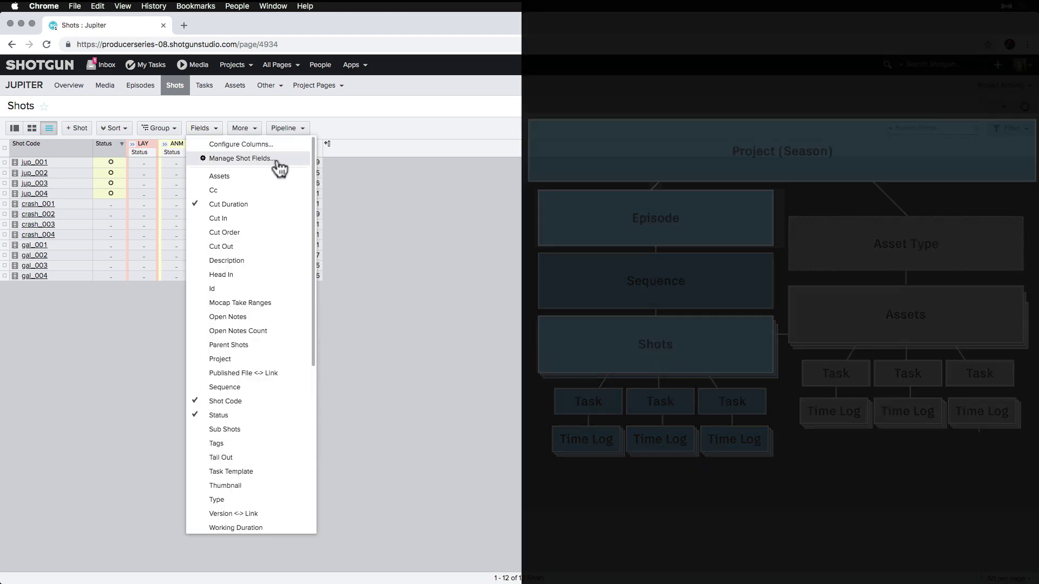
pyautogui.click(244, 159)
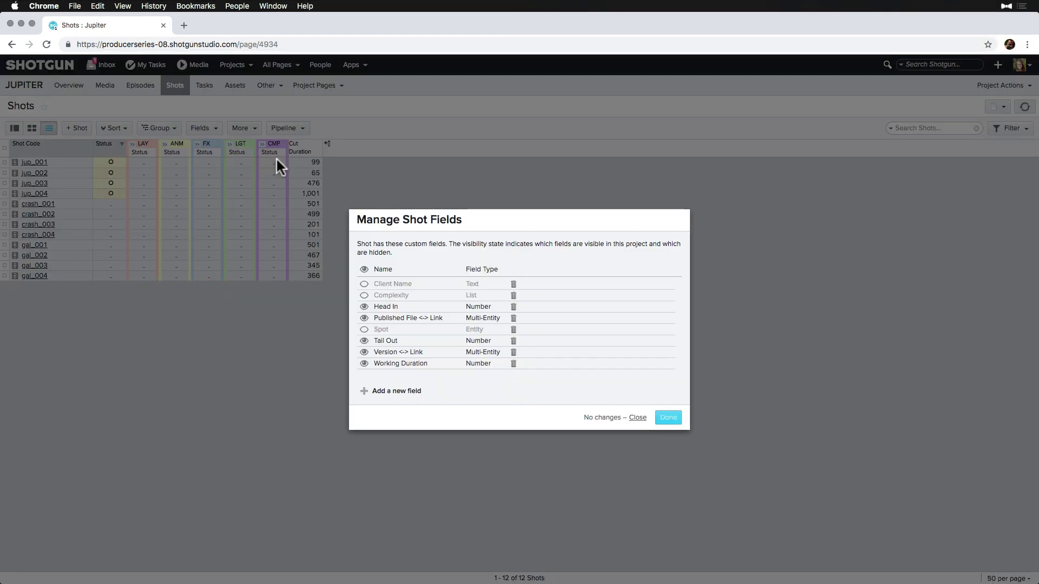
pyautogui.click(396, 391)
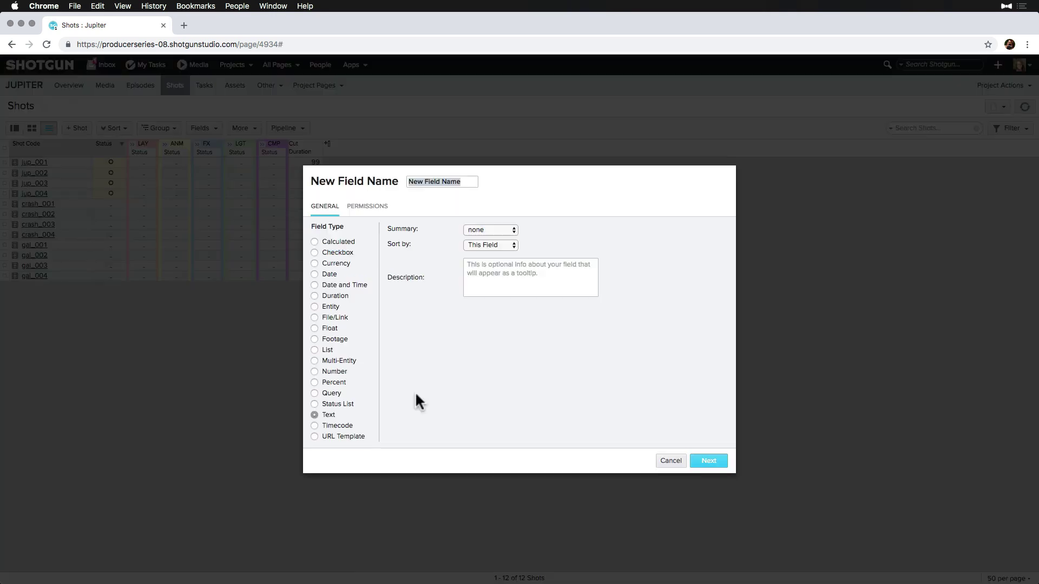
pyautogui.write('Episode')
pyautogui.click(315, 307)
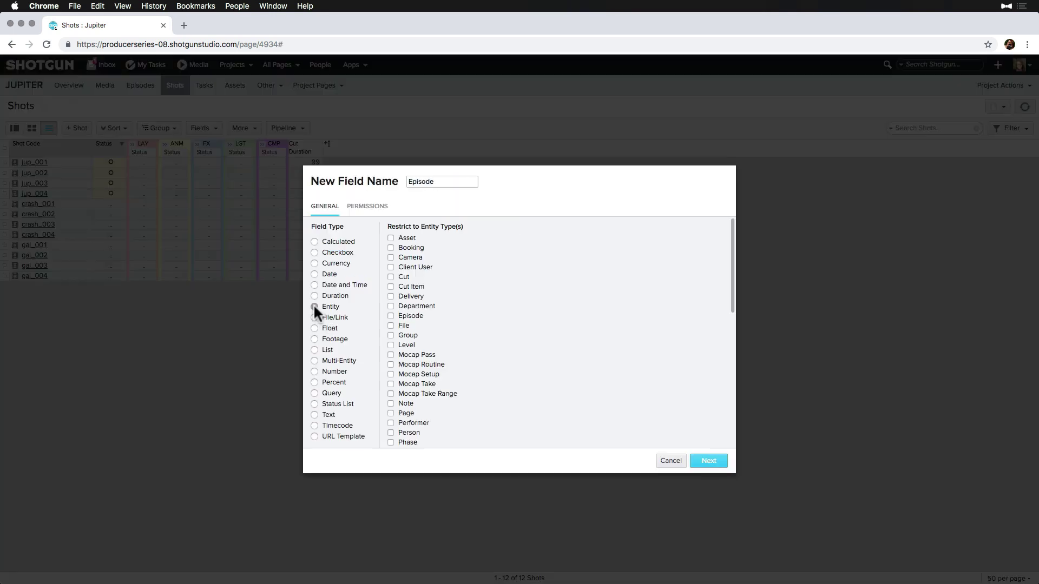
pyautogui.click(391, 316)
pyautogui.click(708, 460)
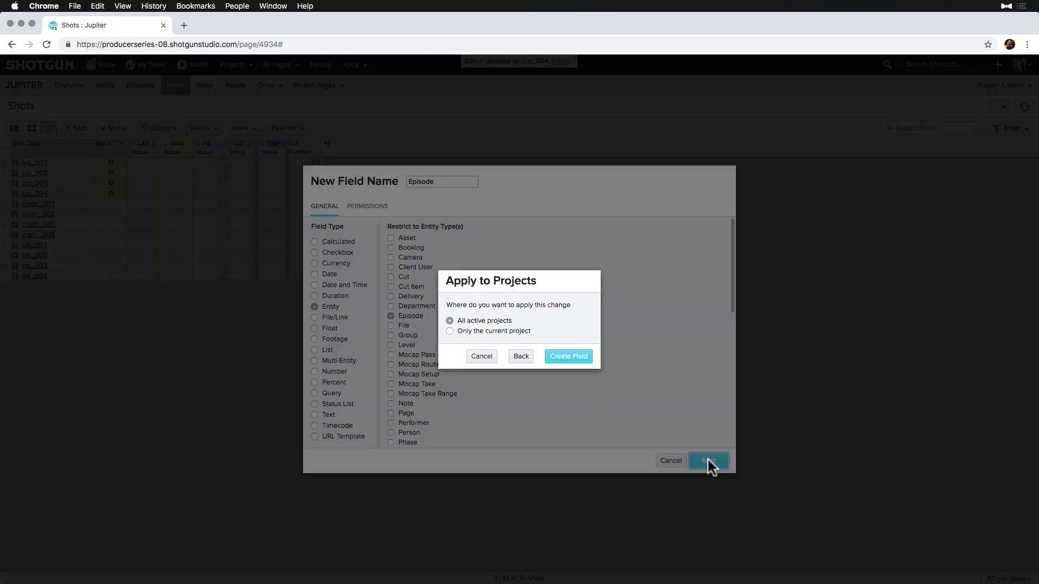
pyautogui.click(451, 332)
pyautogui.click(568, 357)
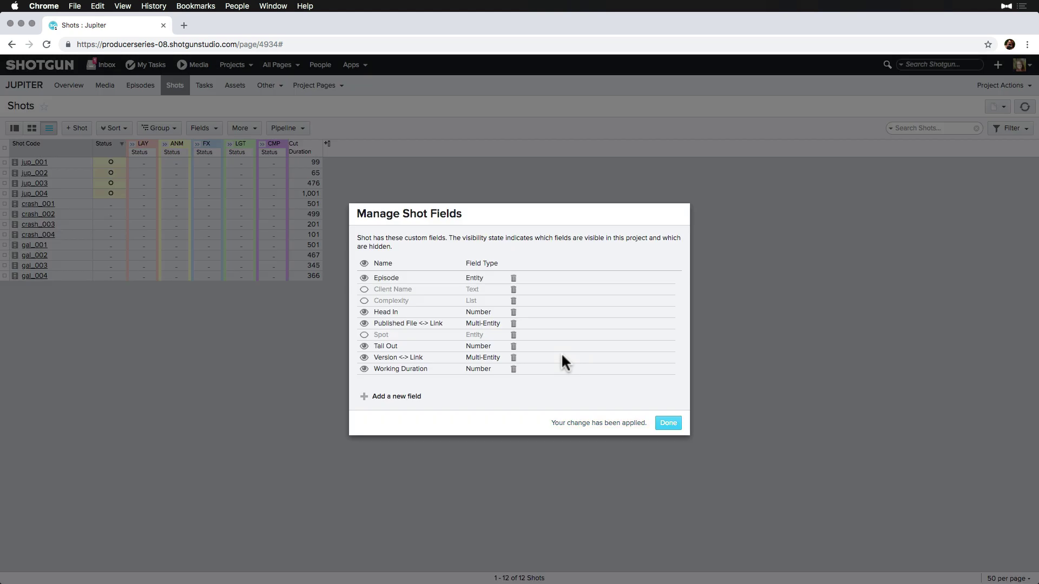
pyautogui.click(668, 425)
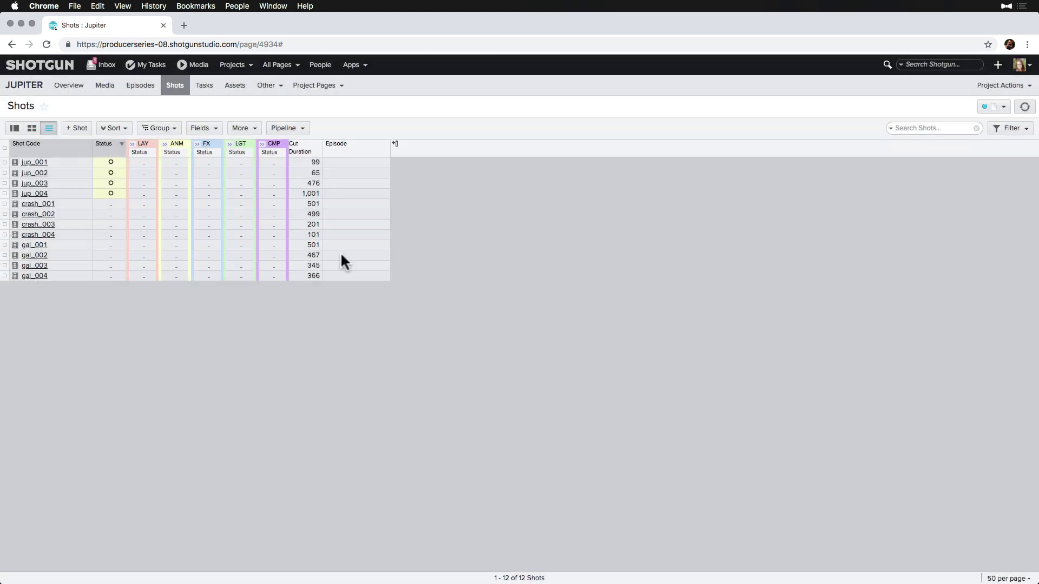
# Step: Open the Episodes page in a new tab and add the Shot <-> Episode column
pyautogui.middleClick(141, 85)
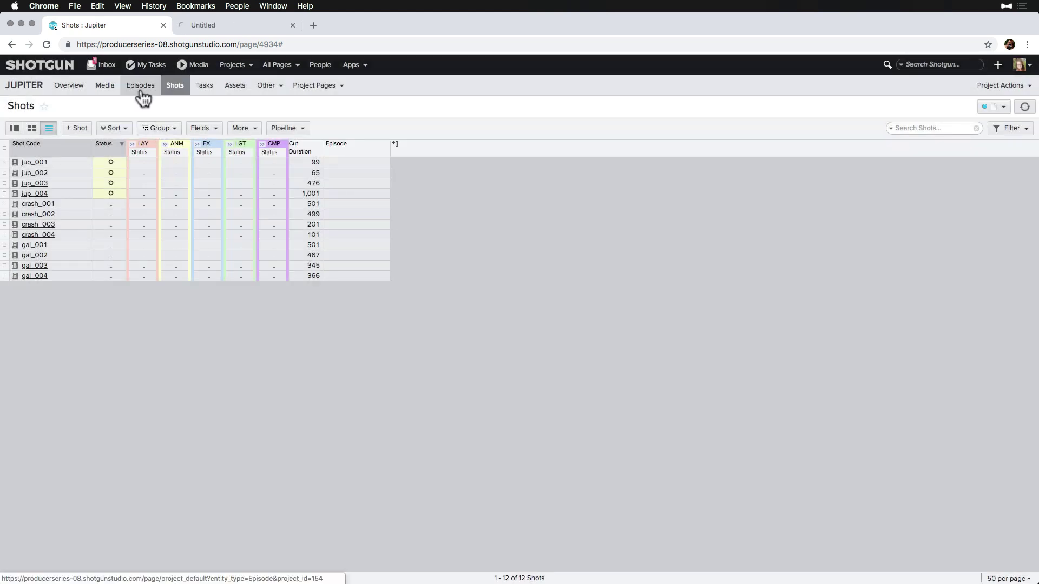
pyautogui.click(236, 26)
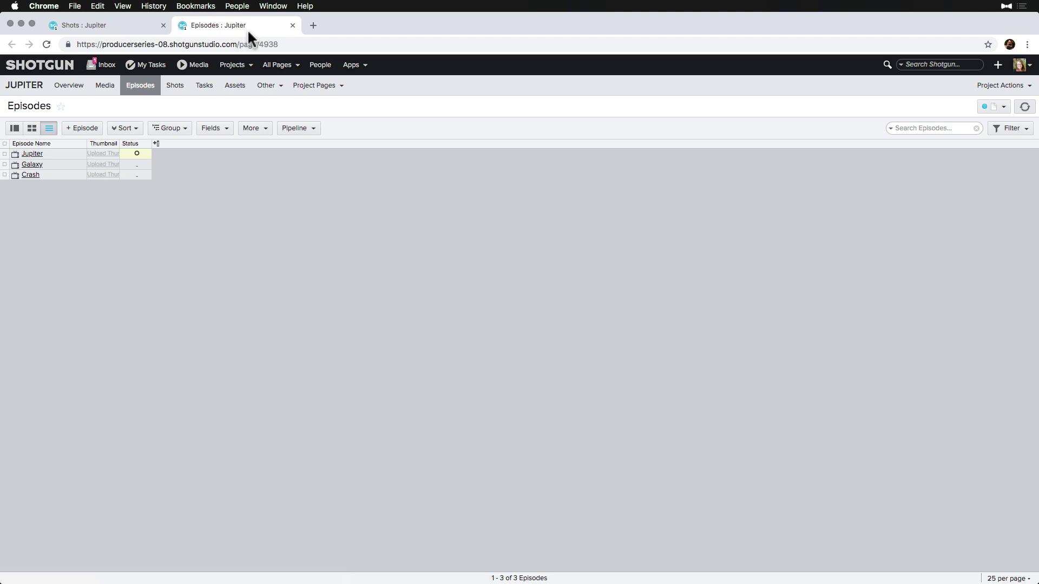
pyautogui.click(156, 144)
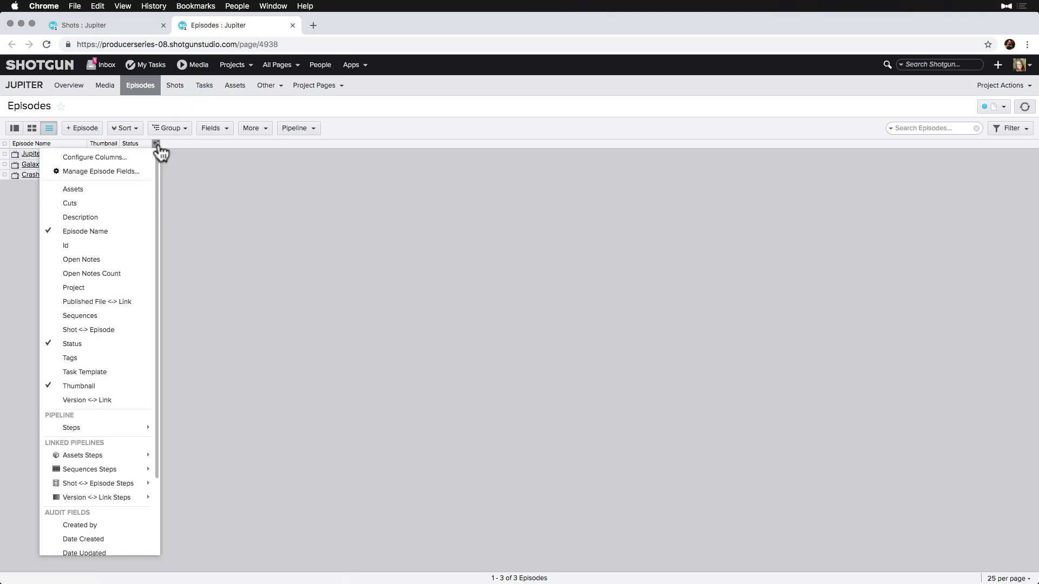
pyautogui.click(135, 337)
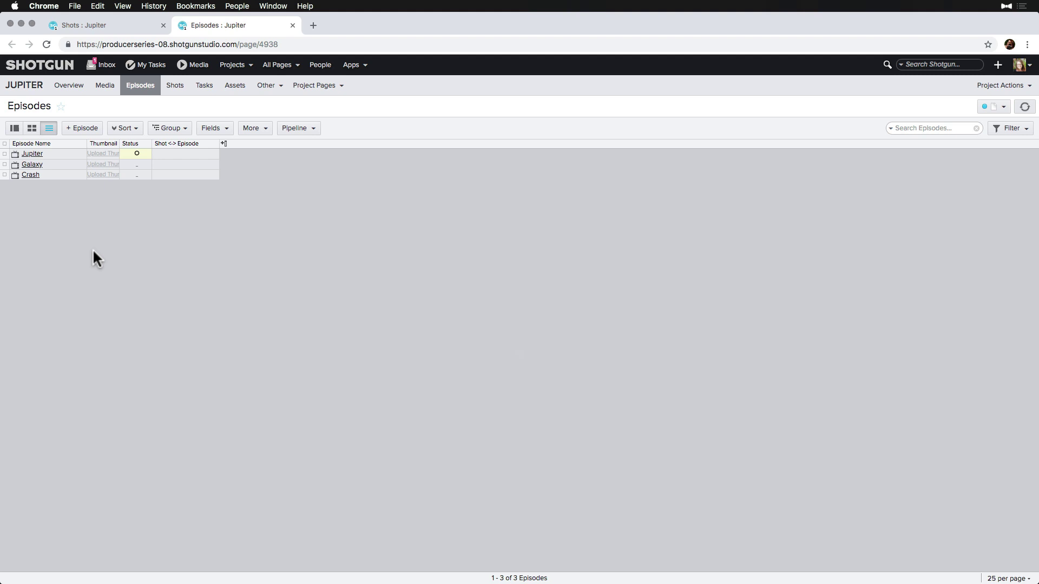
# Step: On Shots, set the Episode of jup shots to Jupiter, crash shots to Crash, gal shots to Galaxy
pyautogui.click(80, 25)
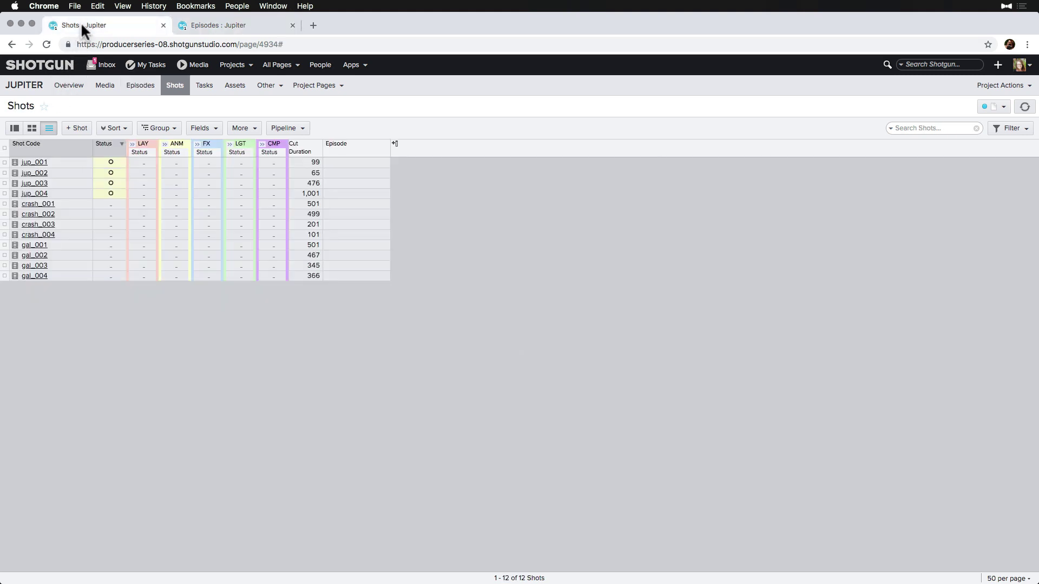
pyautogui.moveTo(5, 163); pyautogui.dragTo(5, 276)
pyautogui.click(385, 162)
pyautogui.write('jup')
pyautogui.click(406, 206)
pyautogui.rightClick(361, 240)
pyautogui.click(382, 242)
pyautogui.write('cra')
pyautogui.click(406, 280)
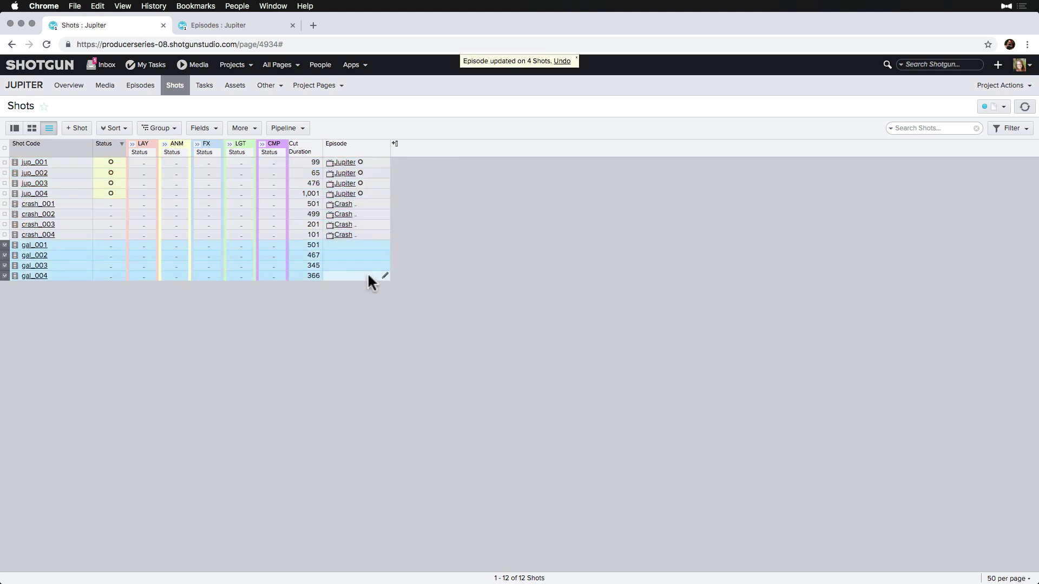
pyautogui.click(385, 276)
pyautogui.write('gal')
pyautogui.click(389, 321)
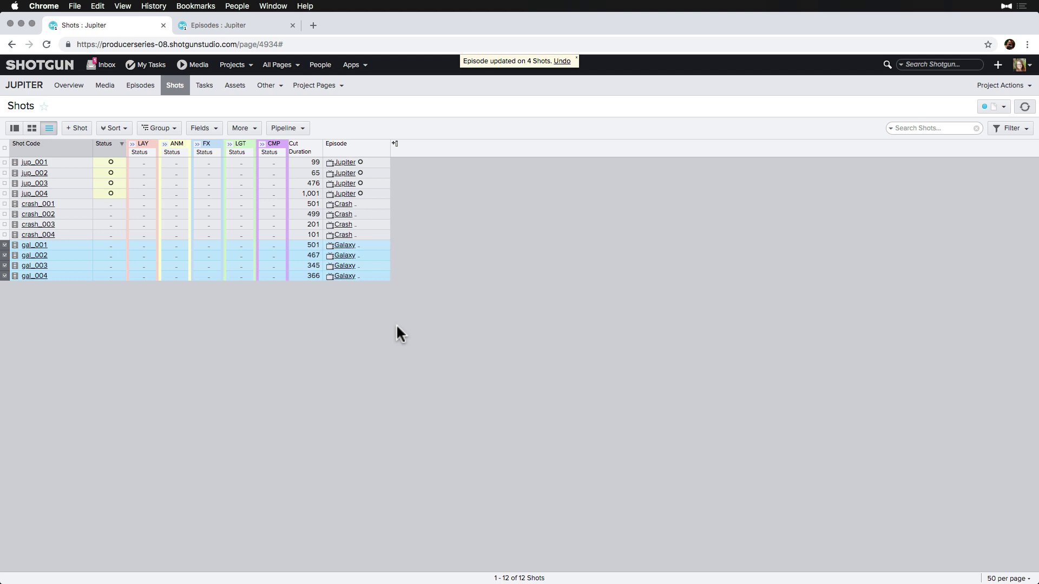
# Step: Refresh Episodes and widen the Shot <-> Episode column, listing linked shots one per line
pyautogui.click(217, 26)
pyautogui.click(1024, 107)
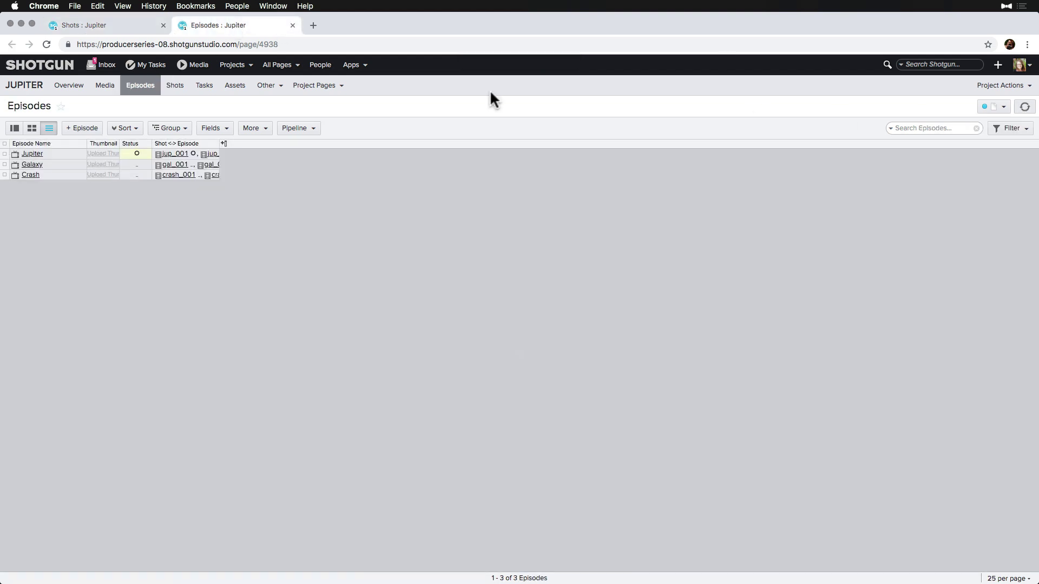
pyautogui.doubleClick(223, 143)
pyautogui.rightClick(230, 145)
pyautogui.click(192, 200)
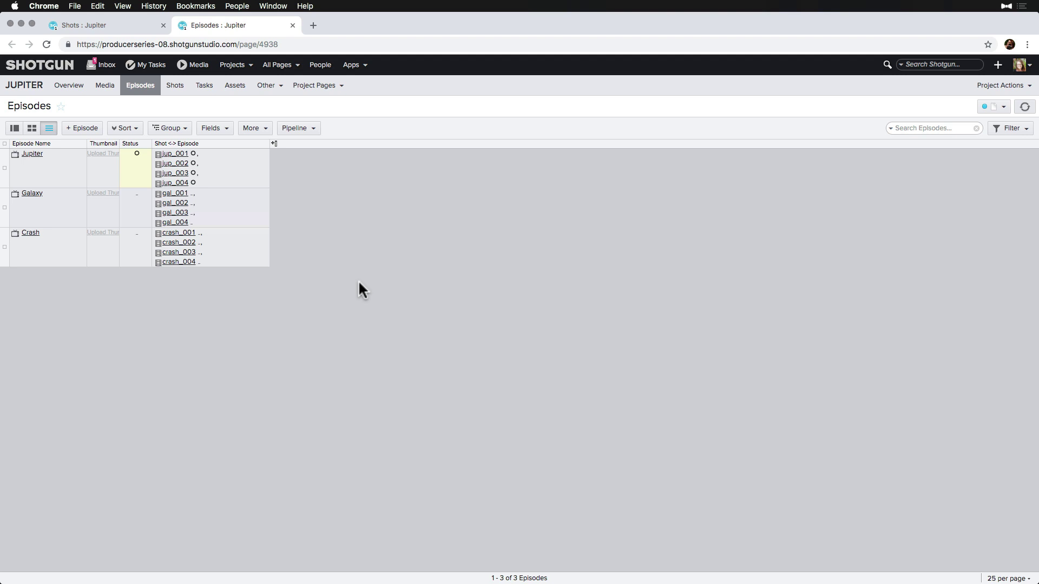
# Step: Hide the Sequence entity in the Jupiter project's Tracking Settings
pyautogui.click(1002, 85)
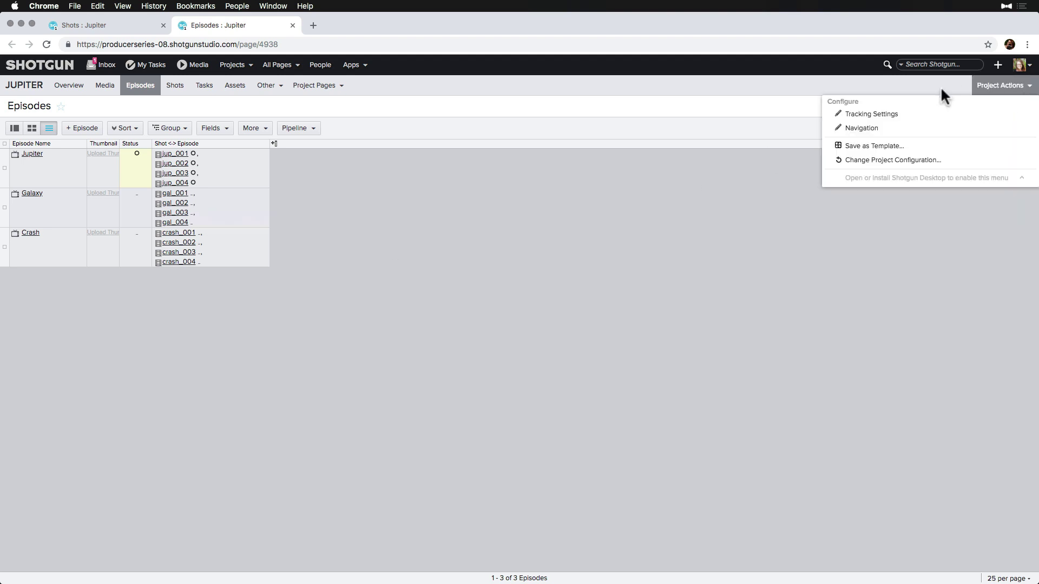
pyautogui.click(872, 113)
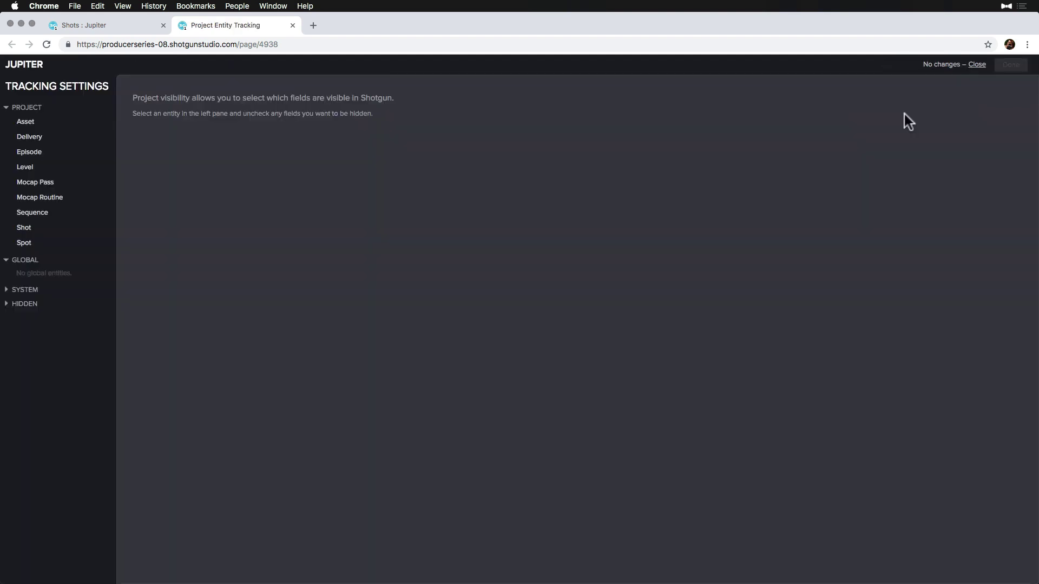
pyautogui.click(107, 213)
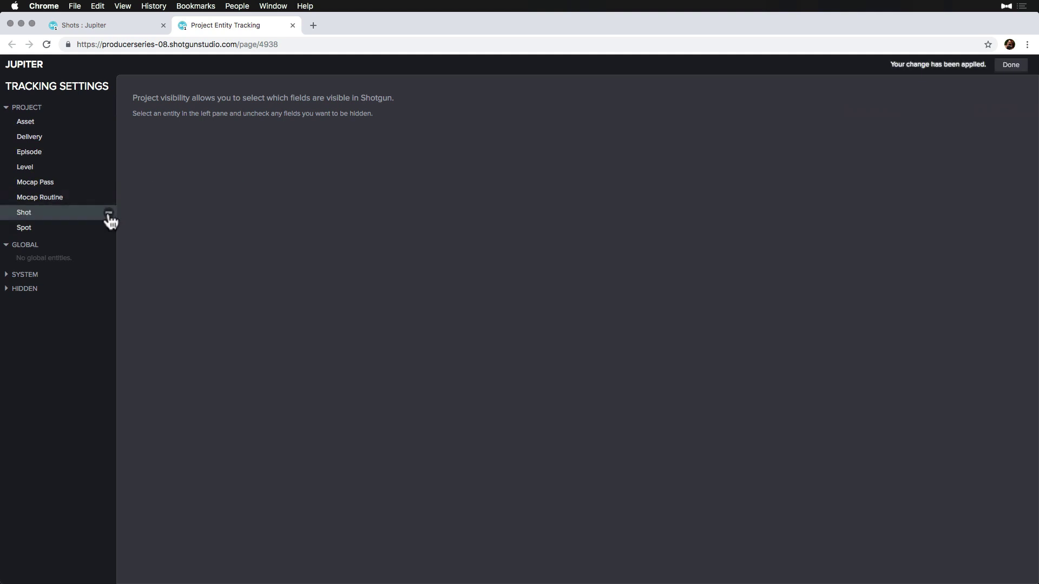
pyautogui.click(7, 289)
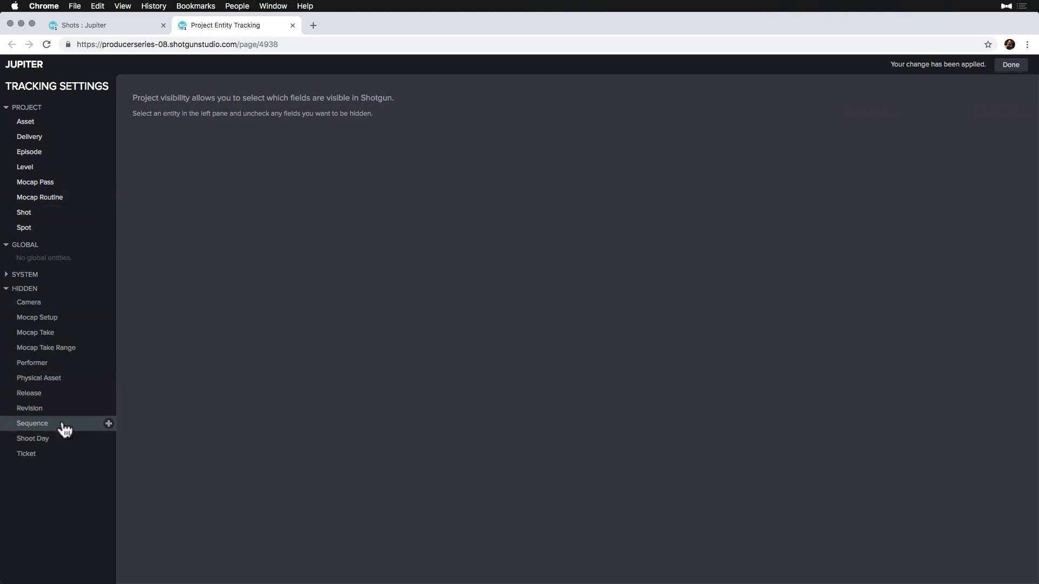
pyautogui.click(7, 289)
# Step: Set the Shot entity's hierarchy to Episode > Shot
pyautogui.click(23, 213)
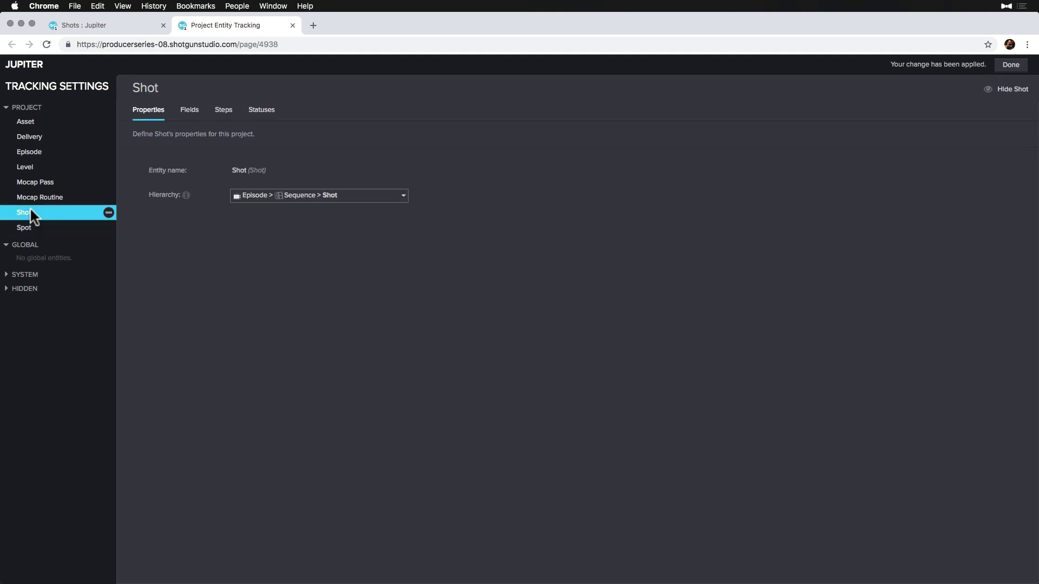
pyautogui.click(352, 196)
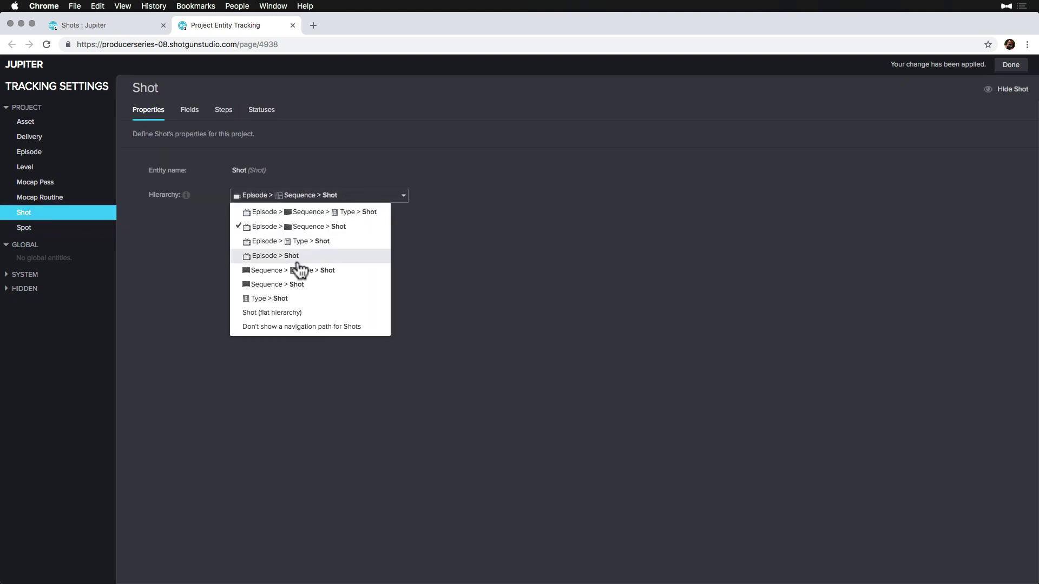
pyautogui.click(276, 256)
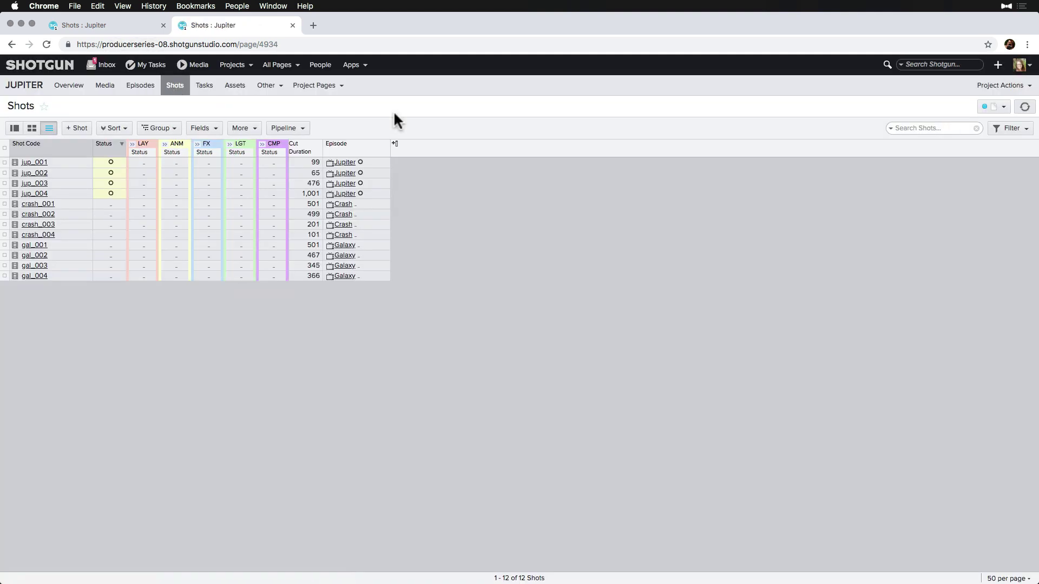
# Step: Open the Shots column list to find fields available to add
pyautogui.click(396, 145)
pyautogui.scroll(-10, 333, 365)
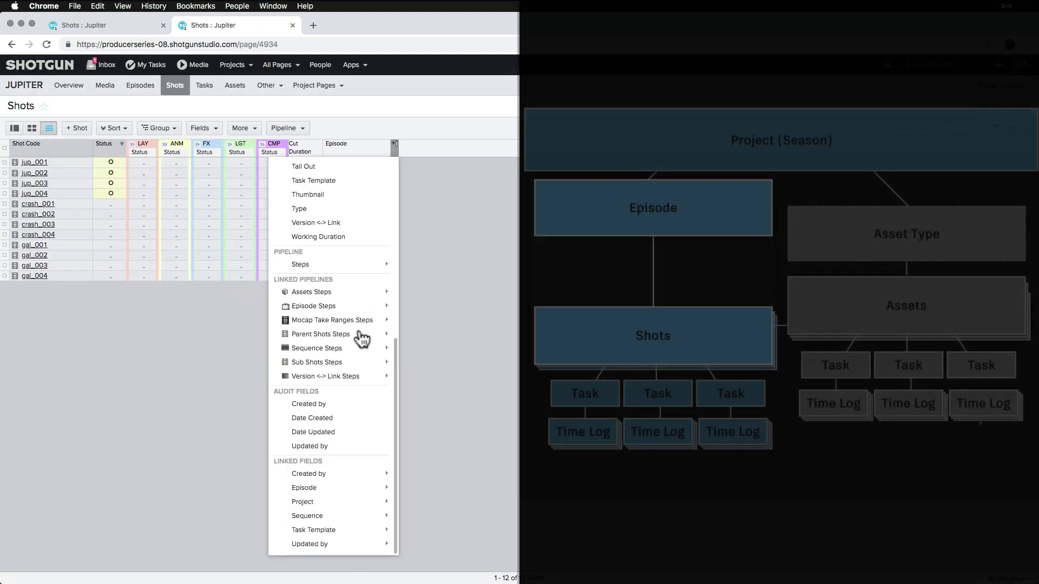